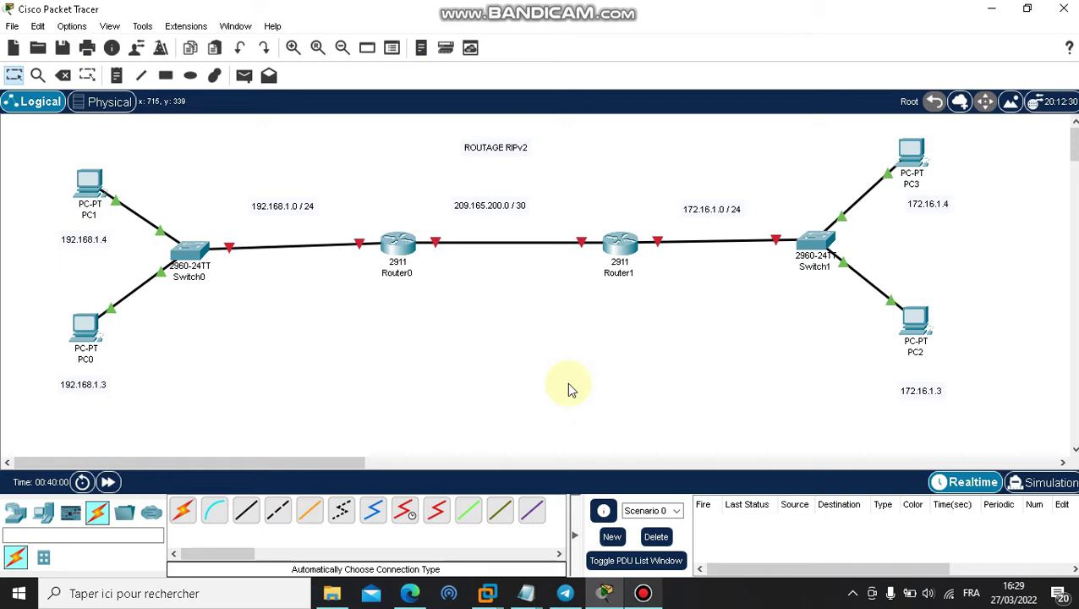
Open Router0's command line and decline the initial configuration dialog with no.
click(403, 245)
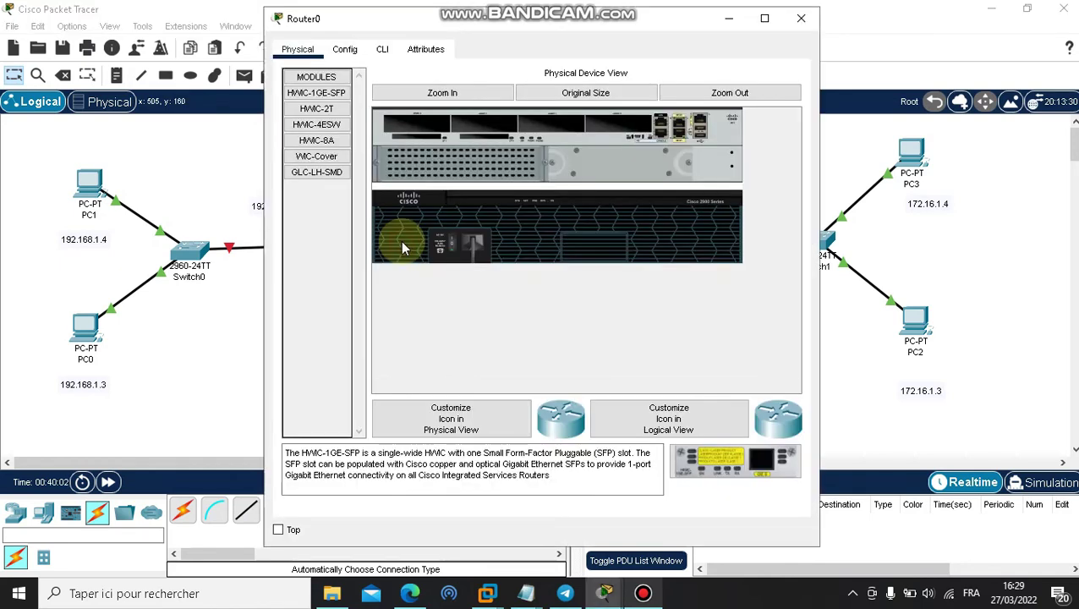
click(385, 51)
text(no)
key(Return)
key(Return)
key(Return)
key(Return)
key(Return)
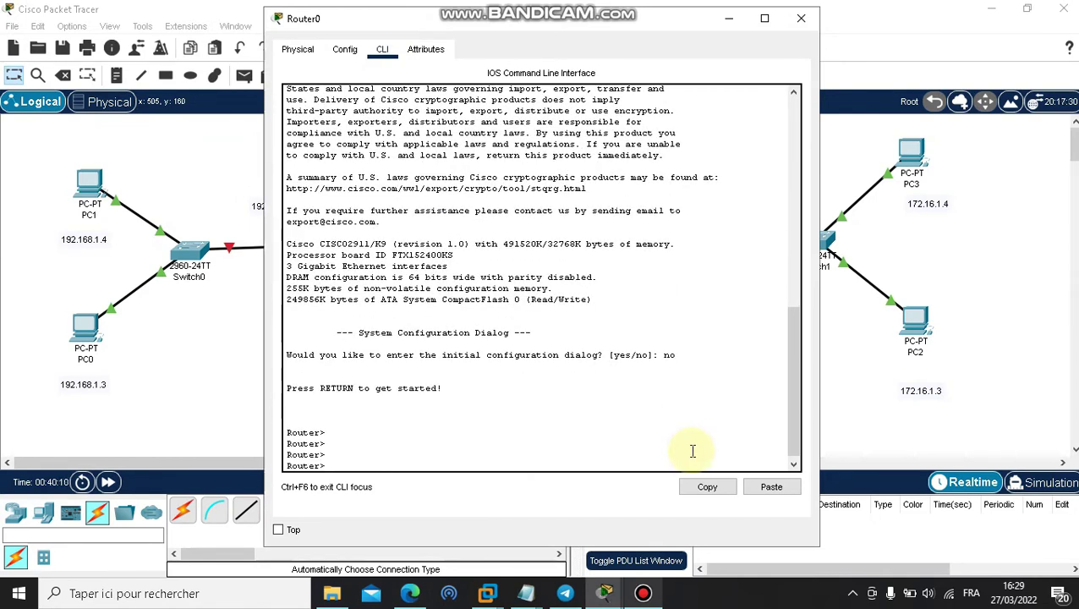
Enter global configuration mode on Router0 and set its hostname to R1.
text(en)
key(Return)
text(conf t)
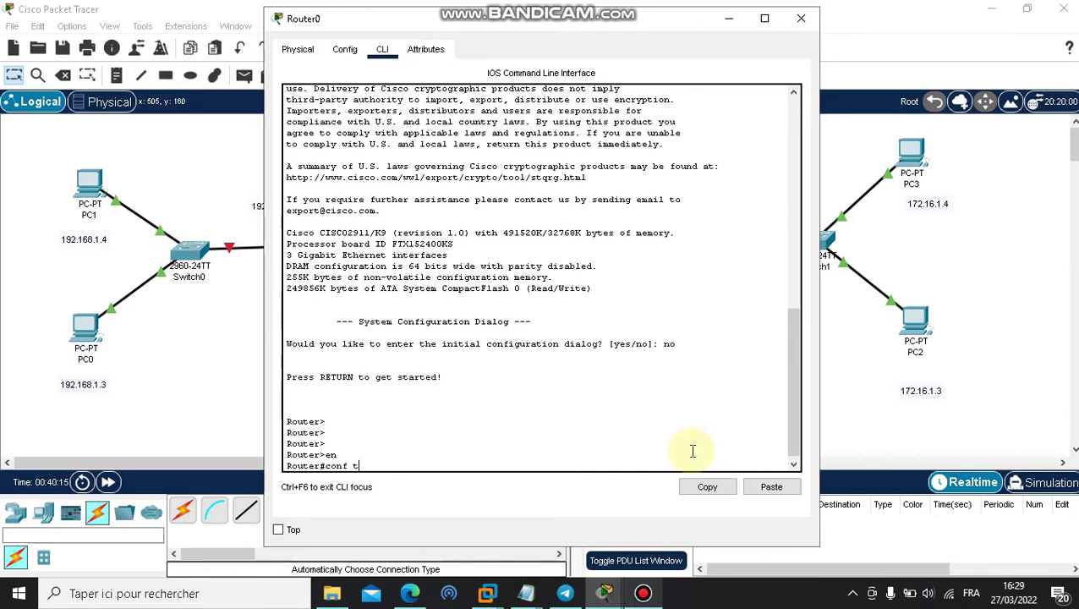
key(Return)
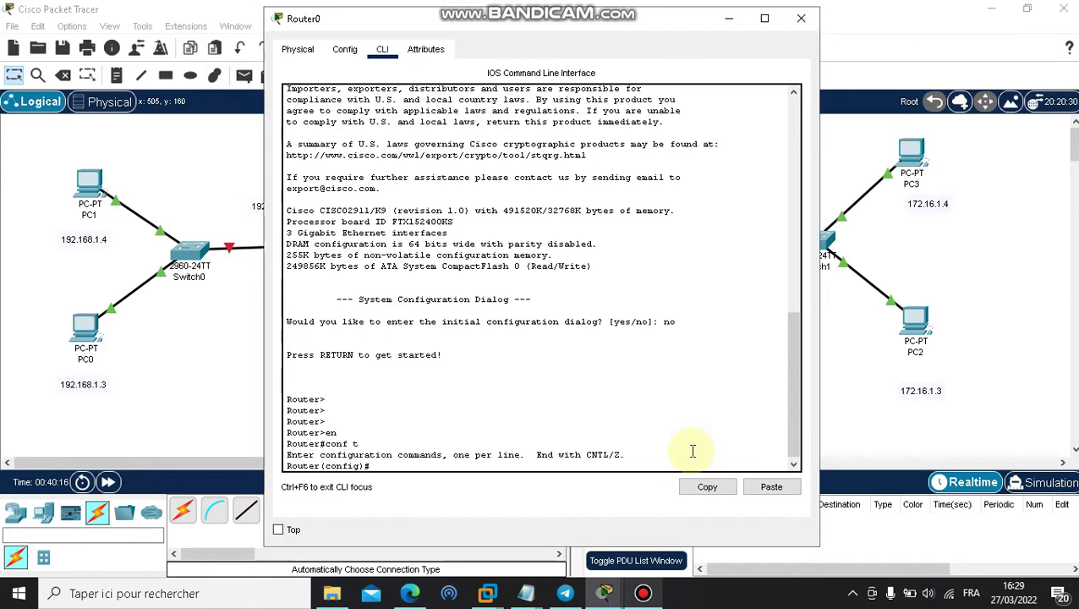
text(hostname)
text(R1)
key(Return)
key(Return)
key(Return)
key(Return)
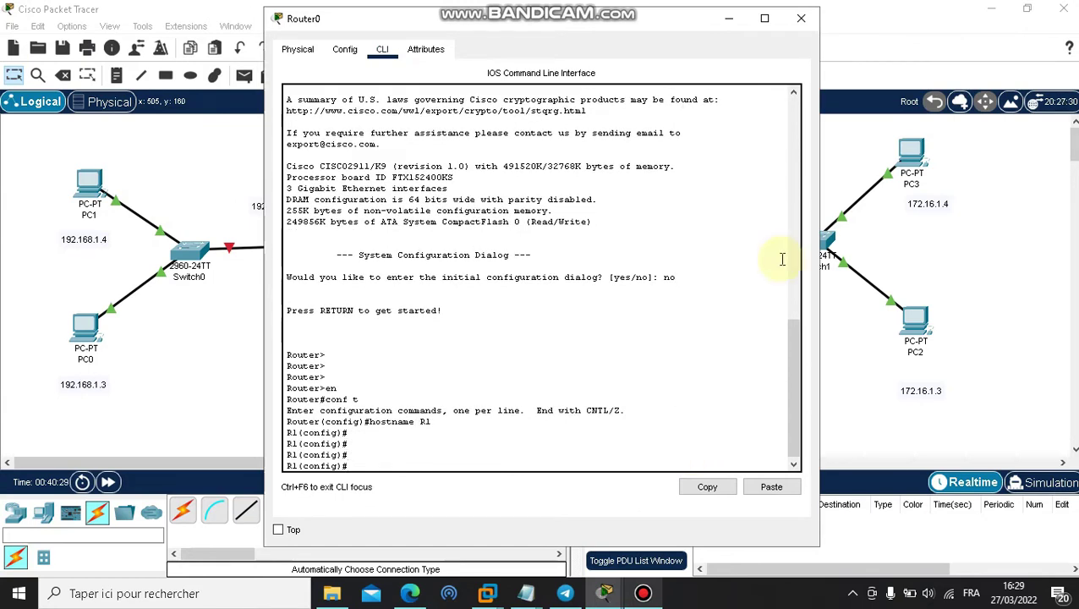
Check Router0's links in the topology, then enter configuration of interface g0/0 in its command line.
drag(692, 26, 849, 94)
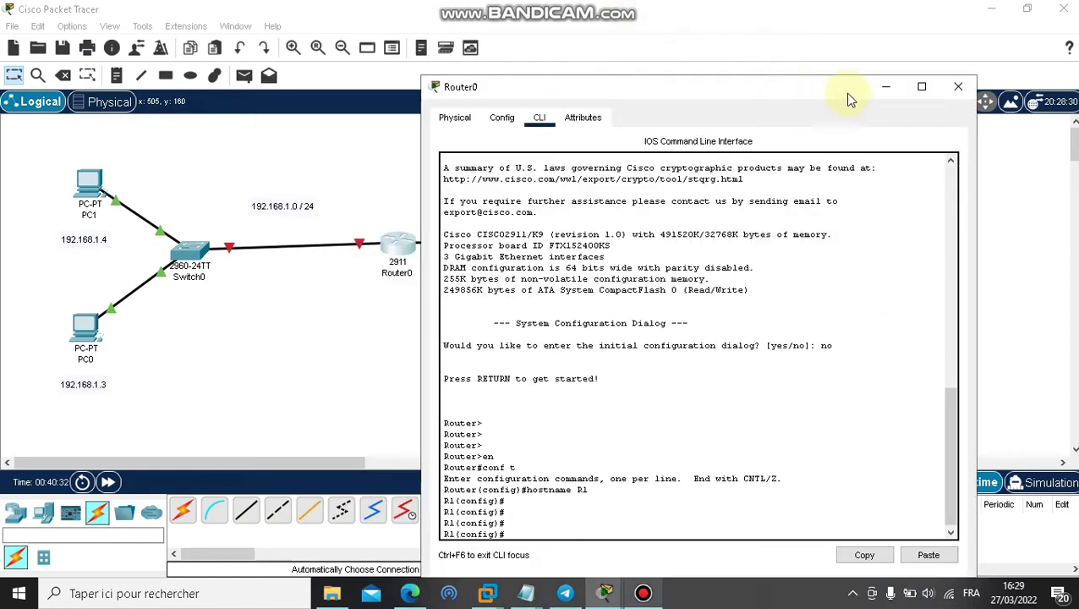
click(340, 292)
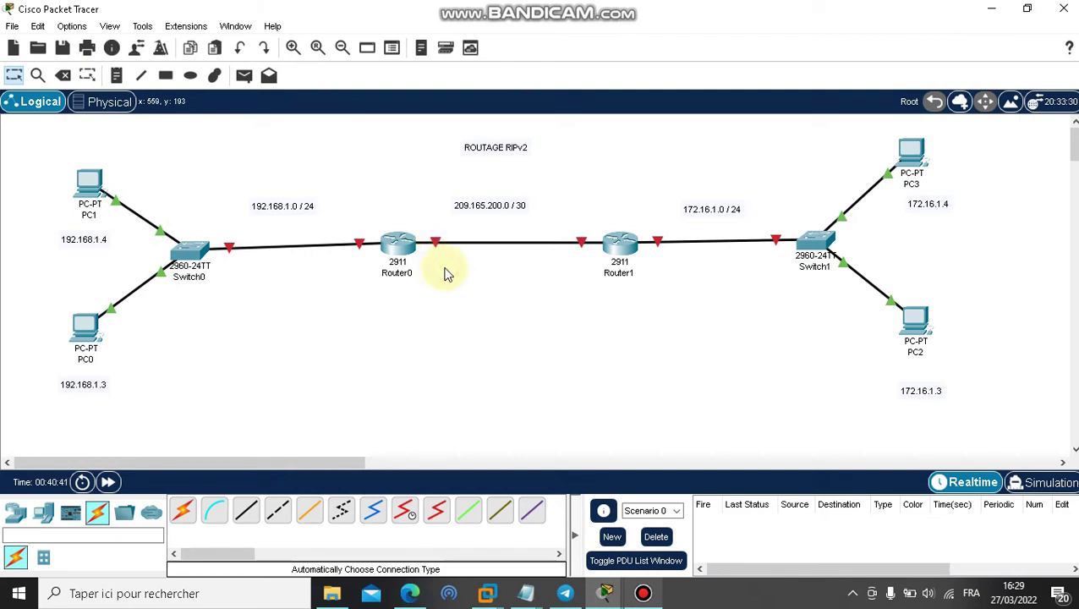
mouse_move(436, 244)
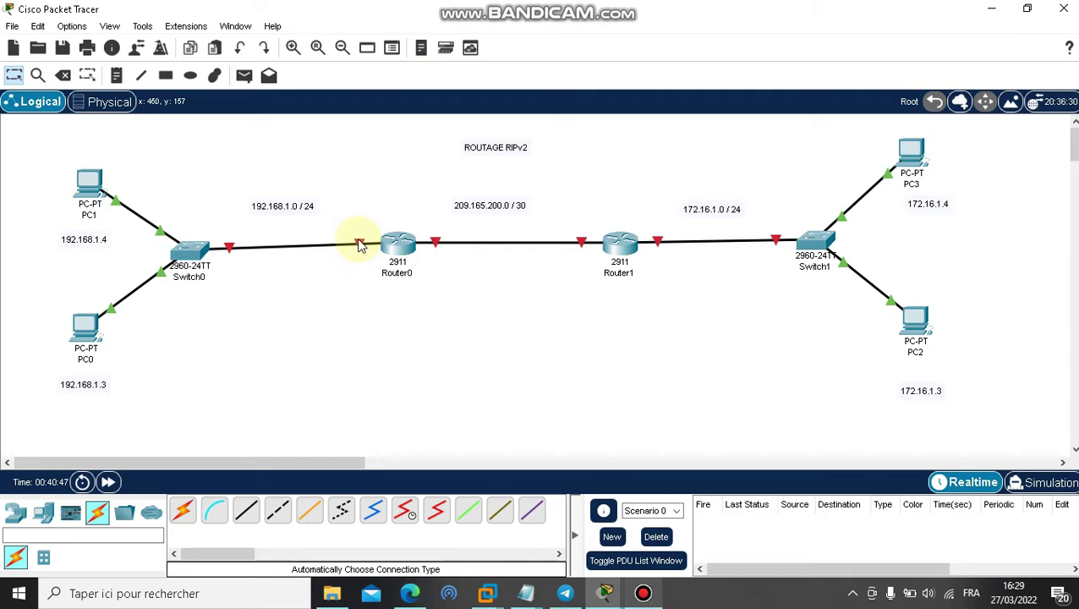
click(604, 593)
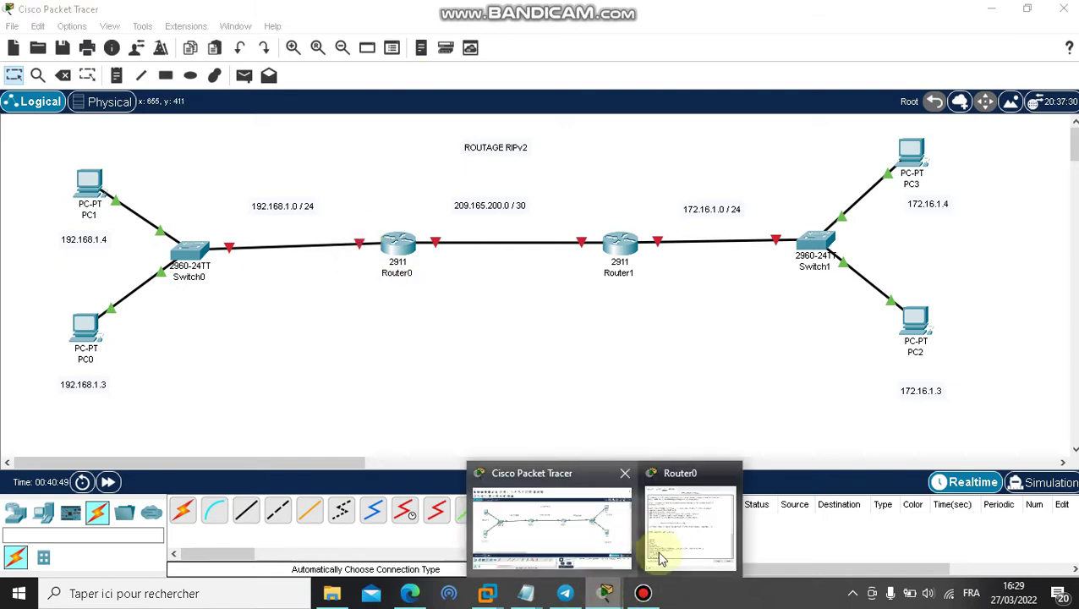
click(674, 539)
text(int )
text(g0.)
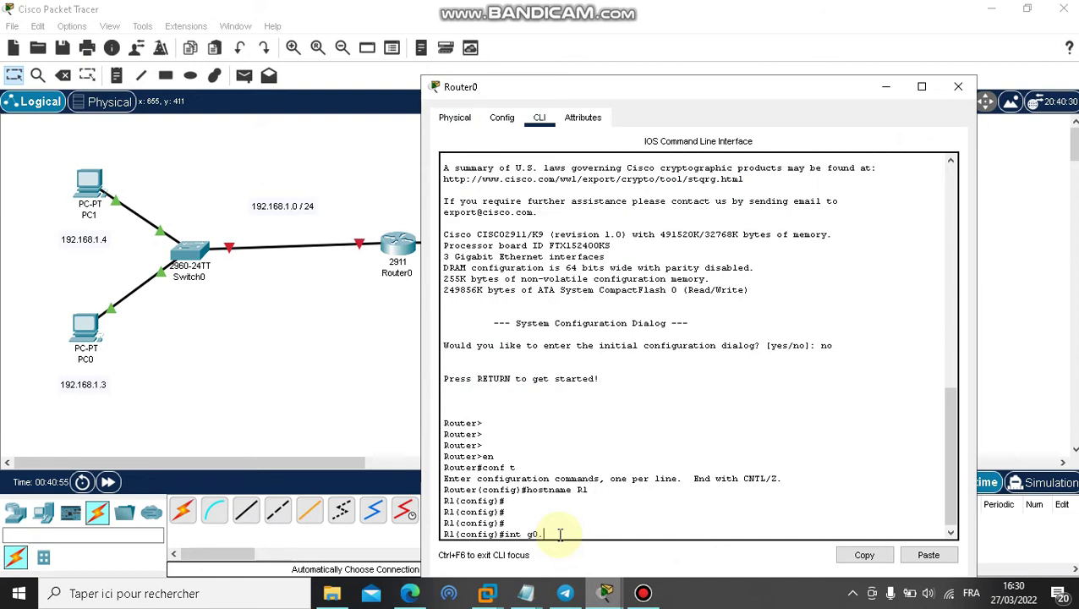
text(/0)
key(Return)
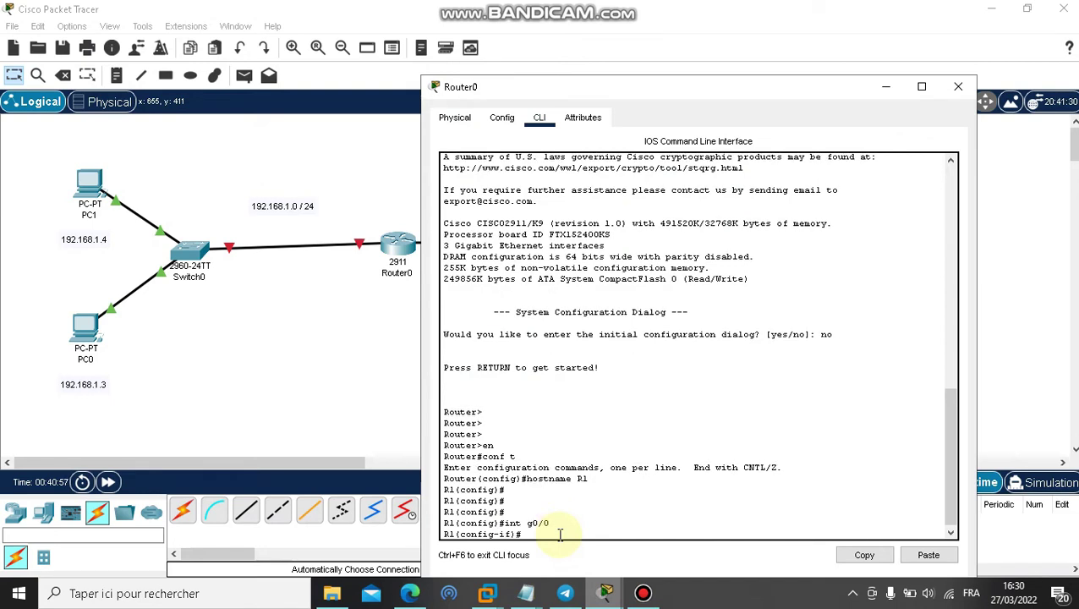
Assign IP address 209.165.200.1 with mask 255.255.255.252 to R1's interface g0/0.
text(ip address)
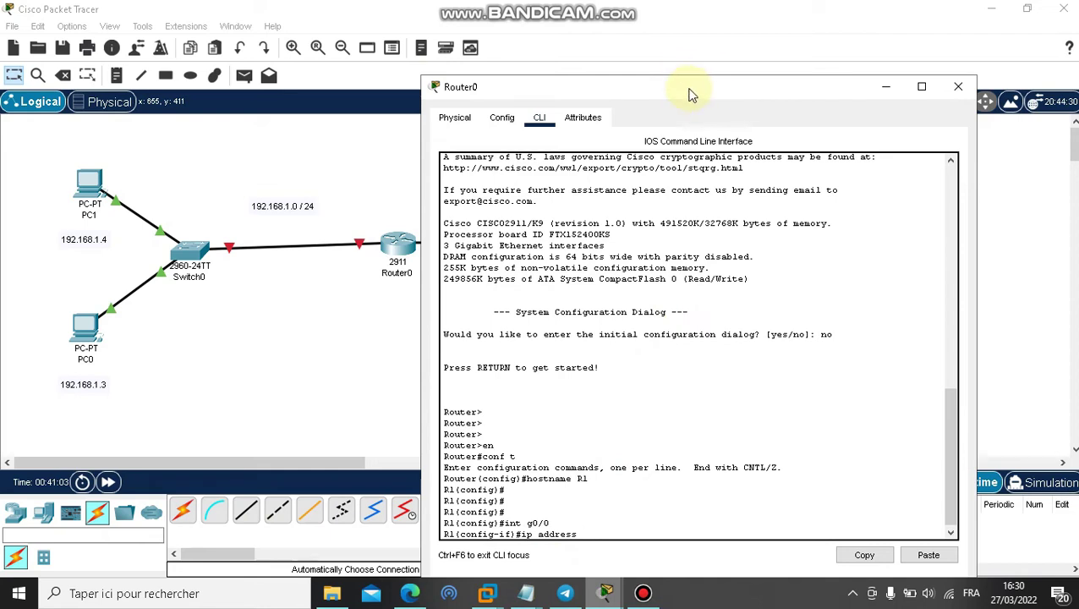
right_click(679, 89)
click(832, 89)
drag(720, 92, 894, 102)
click(894, 101)
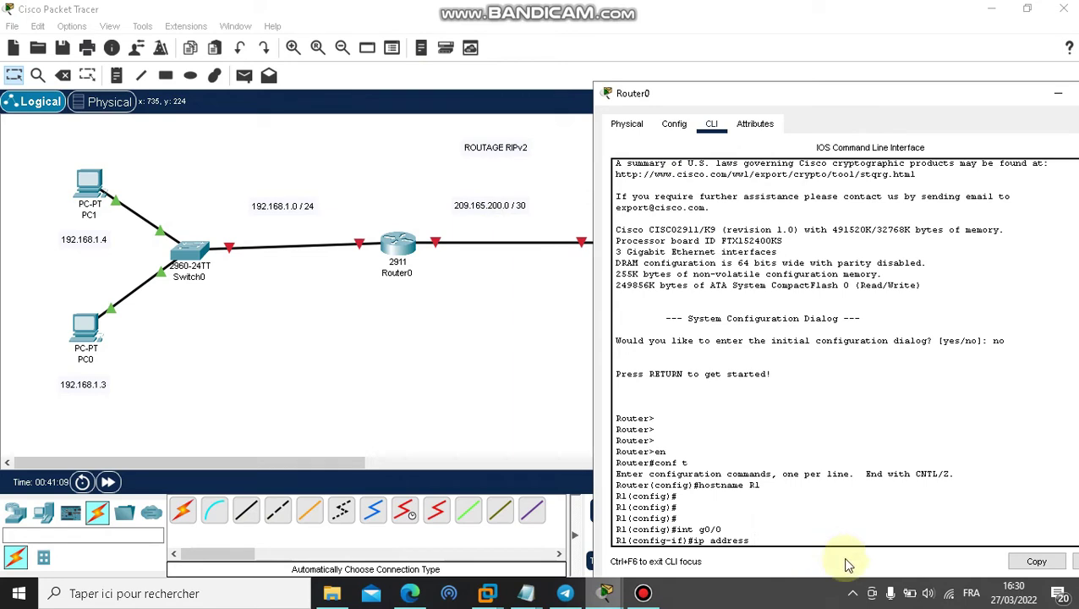
text(209)
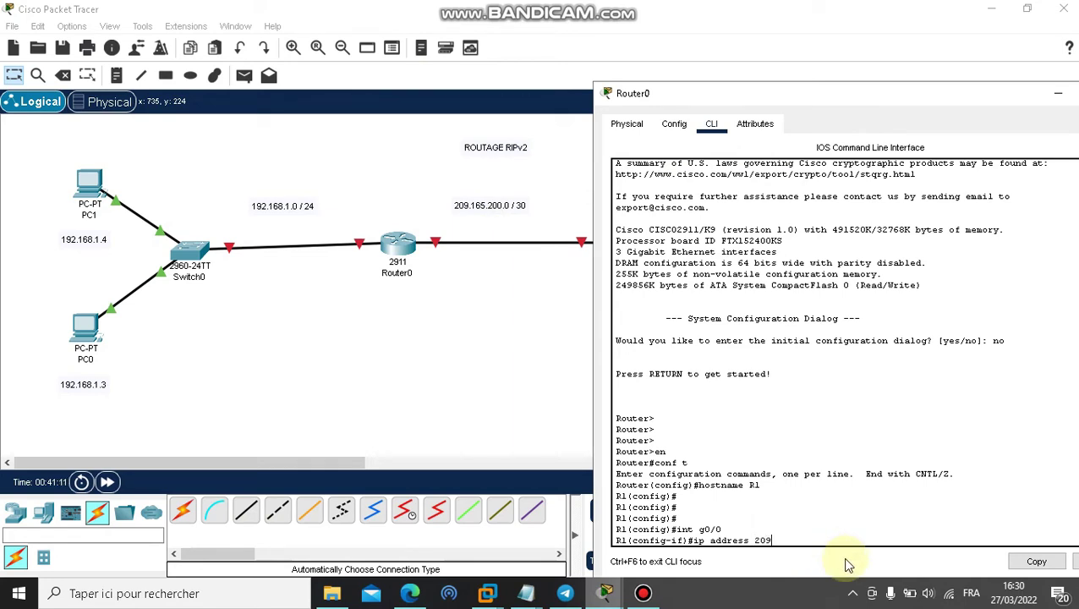
text(.1)
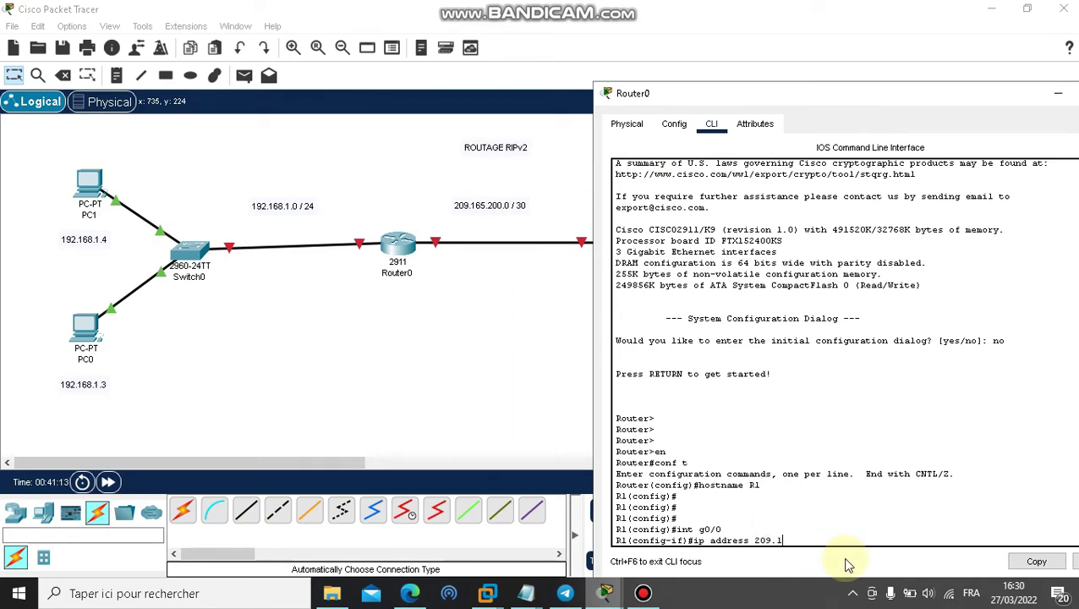
text(65.200.)
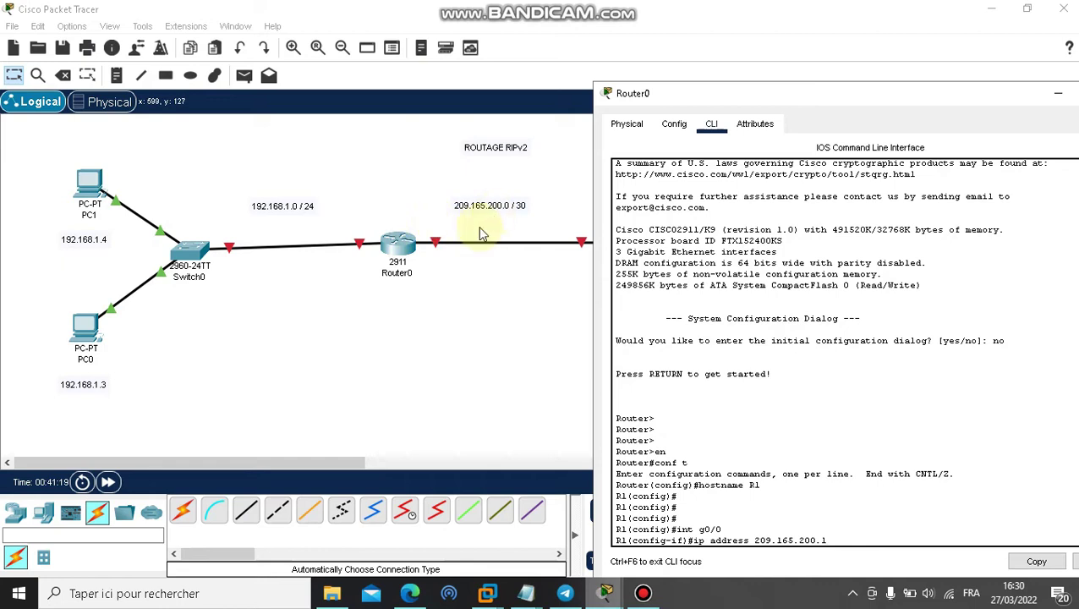
text(1)
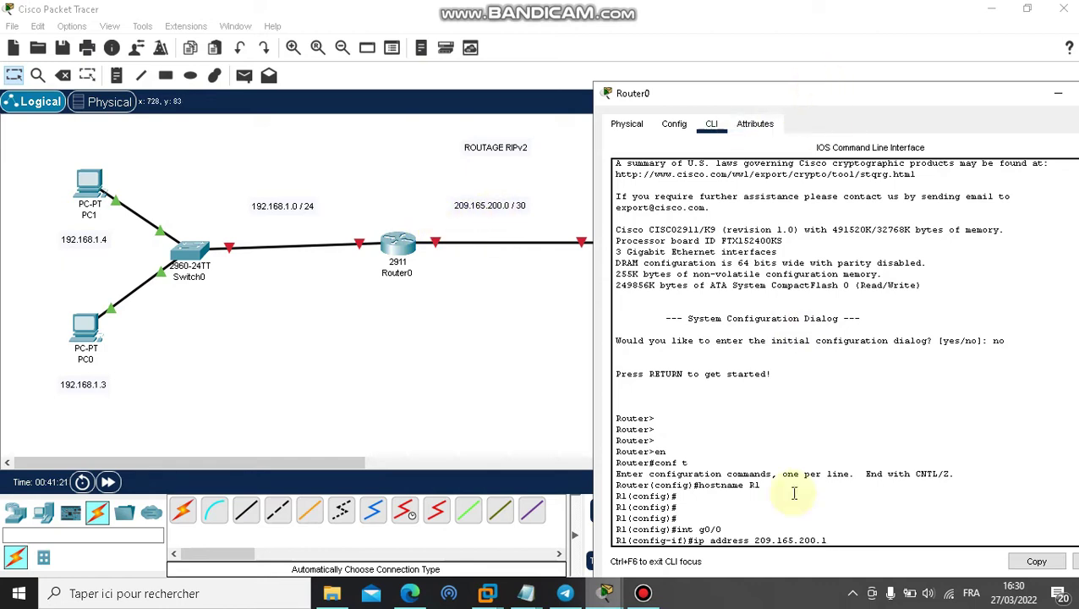
text( 255.255.255.252)
key(Return)
Enable R1's interface g0/0 with the no shut command.
text(no shu)
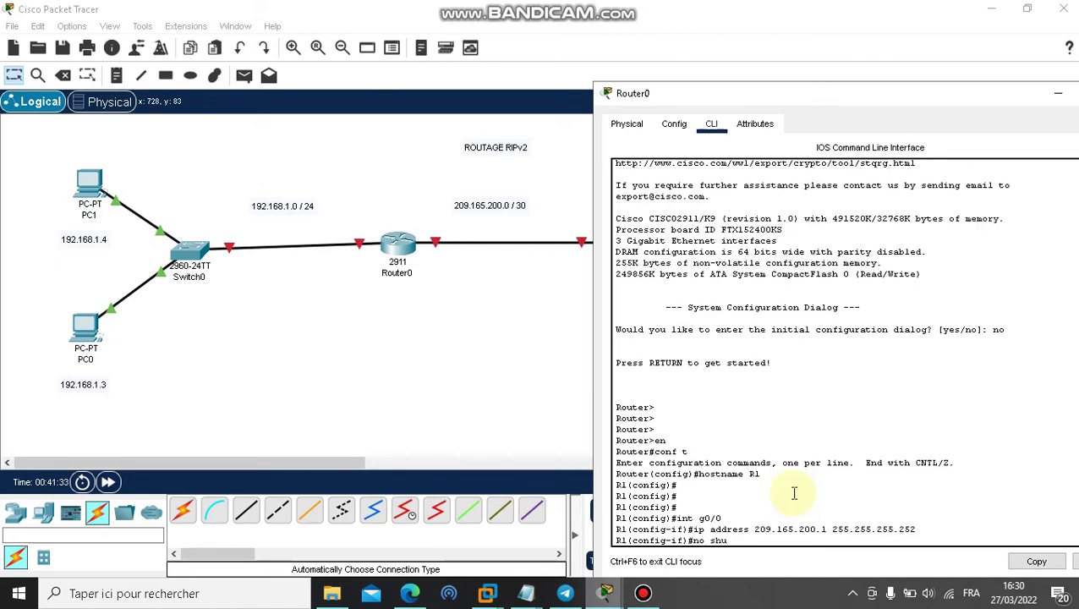
text(t)
key(Return)
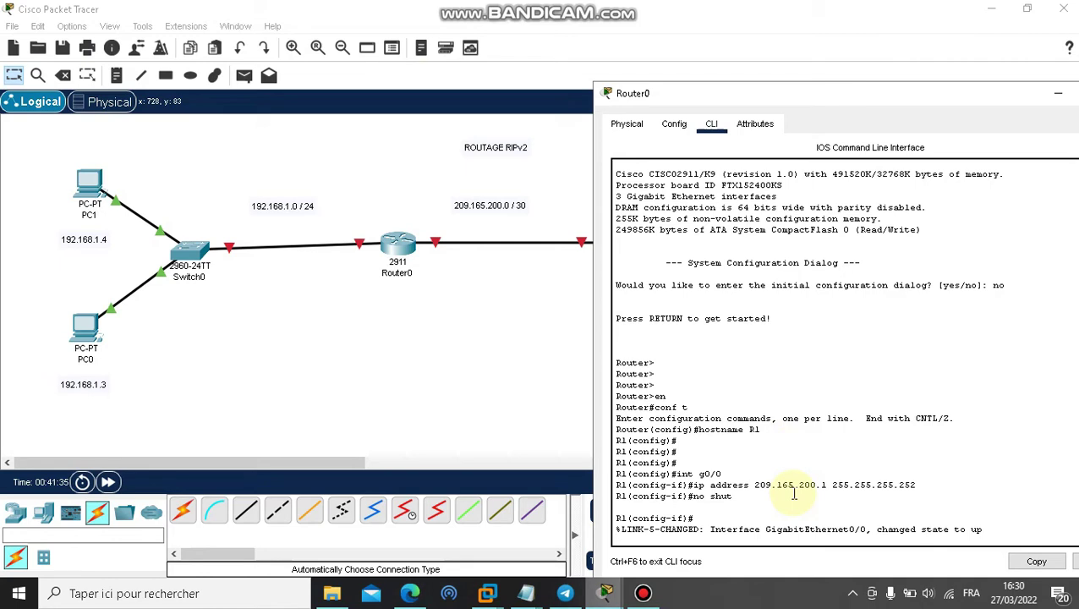
key(Return)
key(Return)
key(Return)
key(Return)
key(Return)
key(Return)
key(Return)
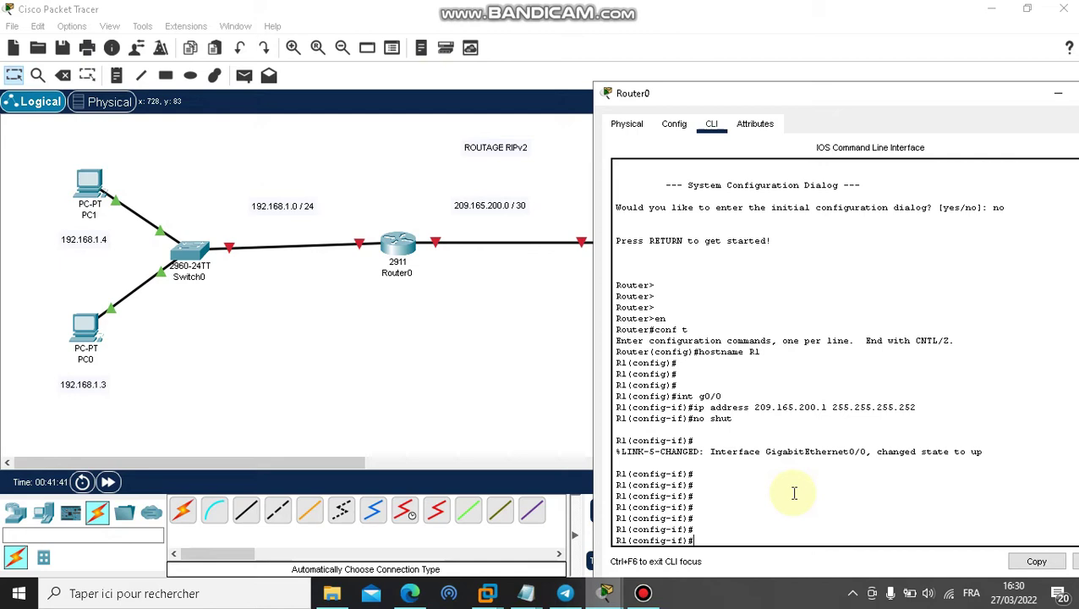
Enter configuration of R1's interface g0/1 and assign it IP address 192.168.1.1 with mask 255.255.255.0.
text(int g)
key(BackSpace)
text(g0/1)
key(Return)
text(ip address)
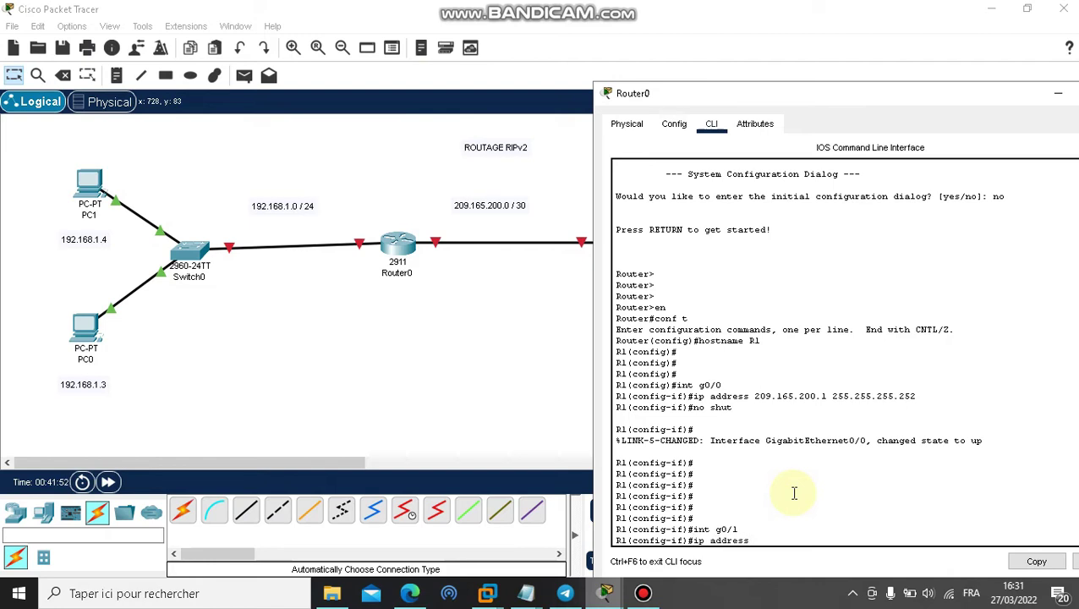
text( 192.168.1.1)
text(255.255.255.0)
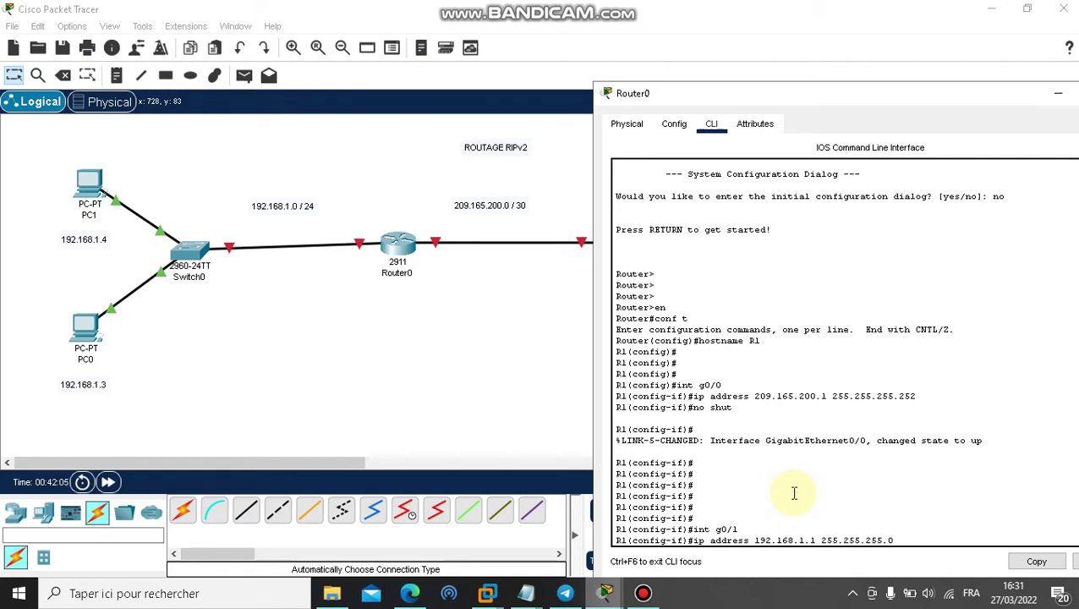
key(Return)
Enable R1's interface g0/1 with no shut and minimize the Router0 window.
text(no)
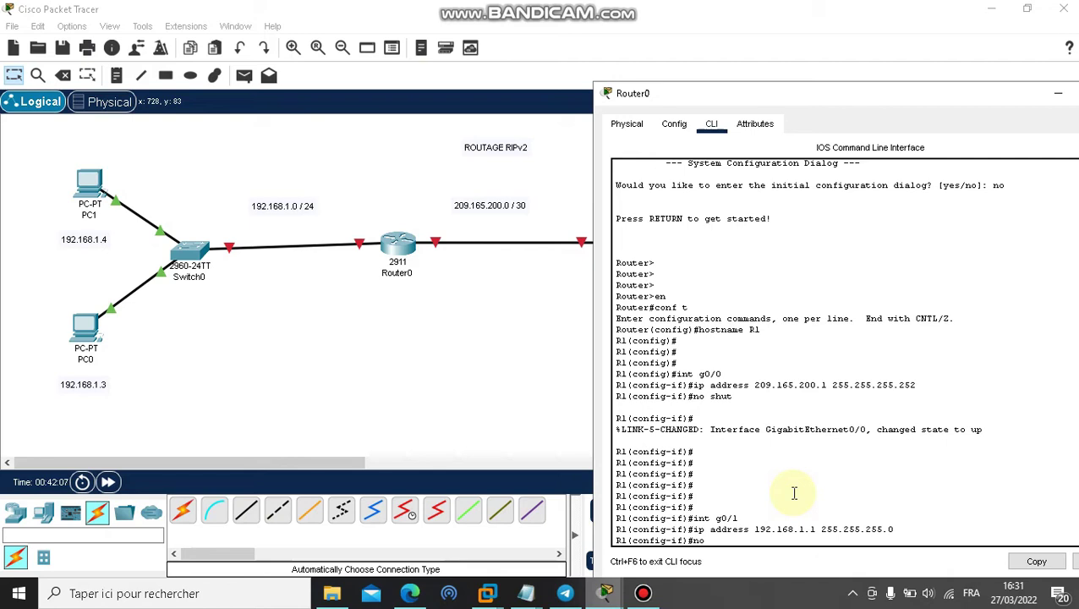
text( shut)
key(Return)
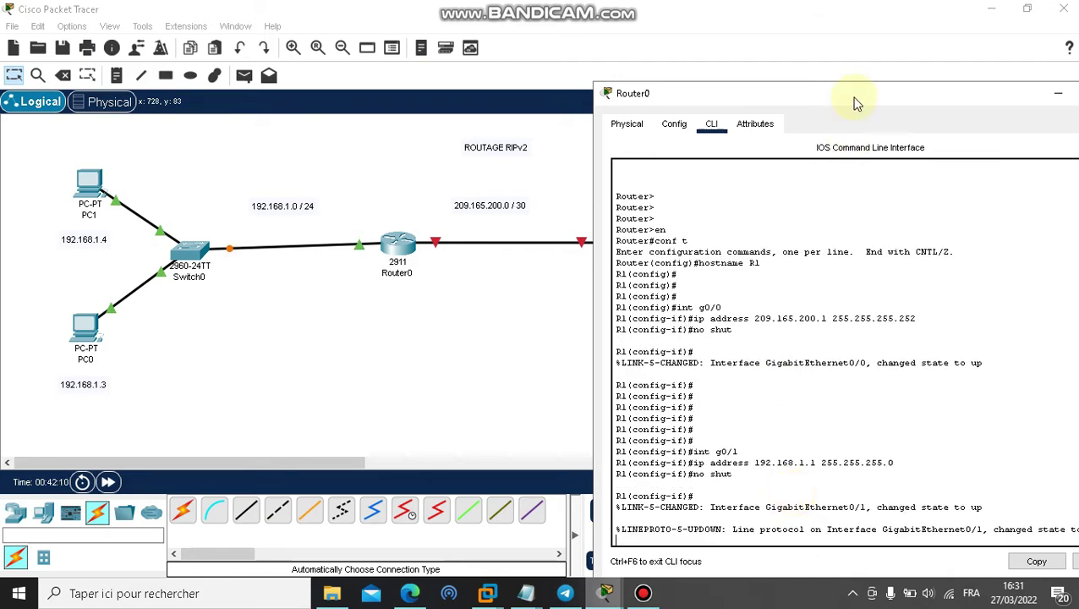
drag(859, 93, 718, 103)
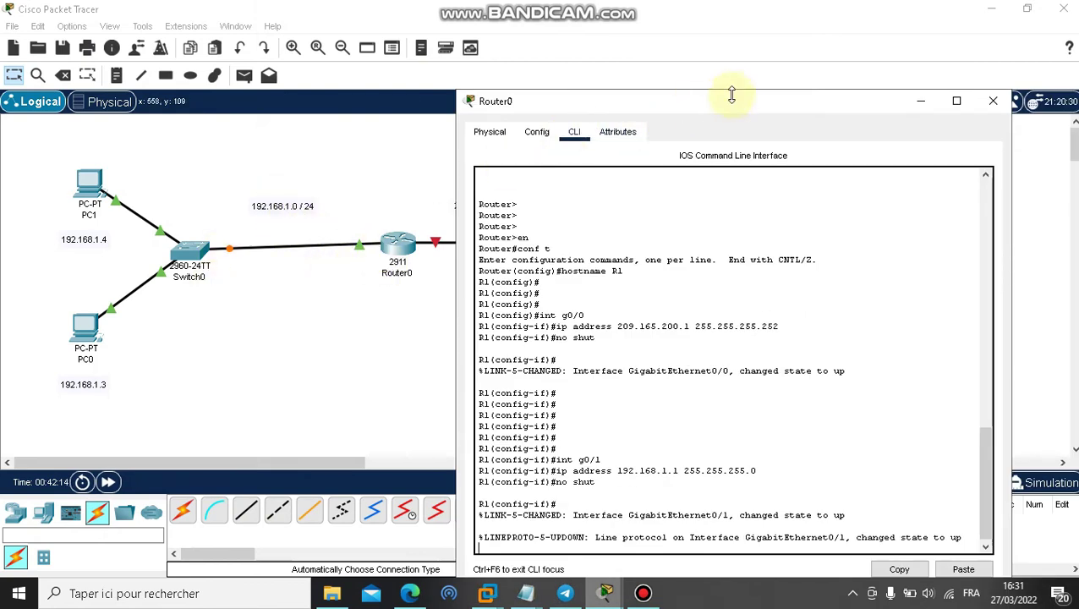
drag(747, 106, 398, 125)
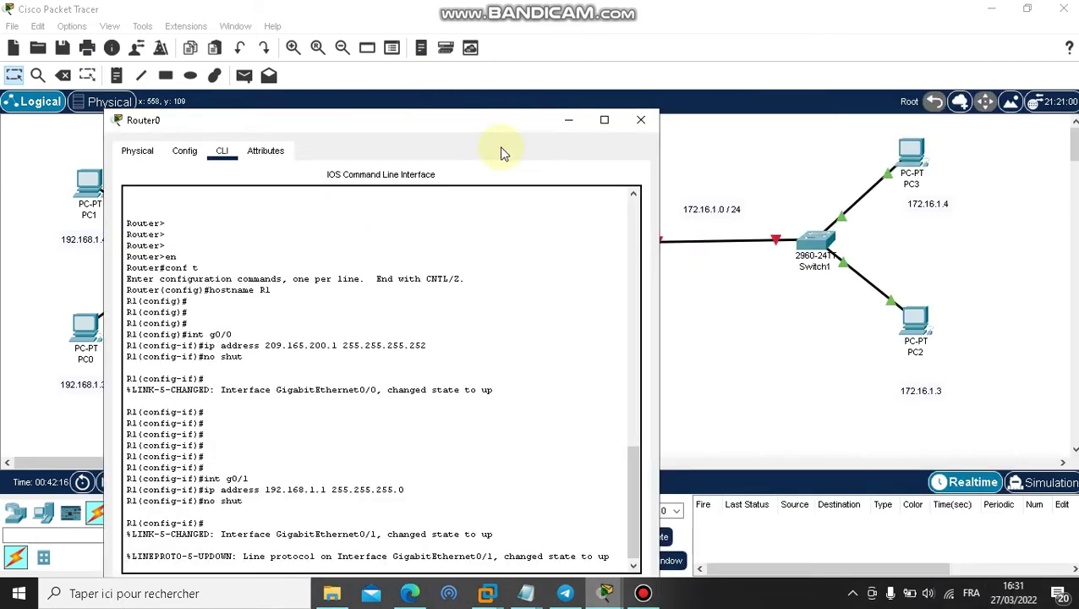
click(569, 121)
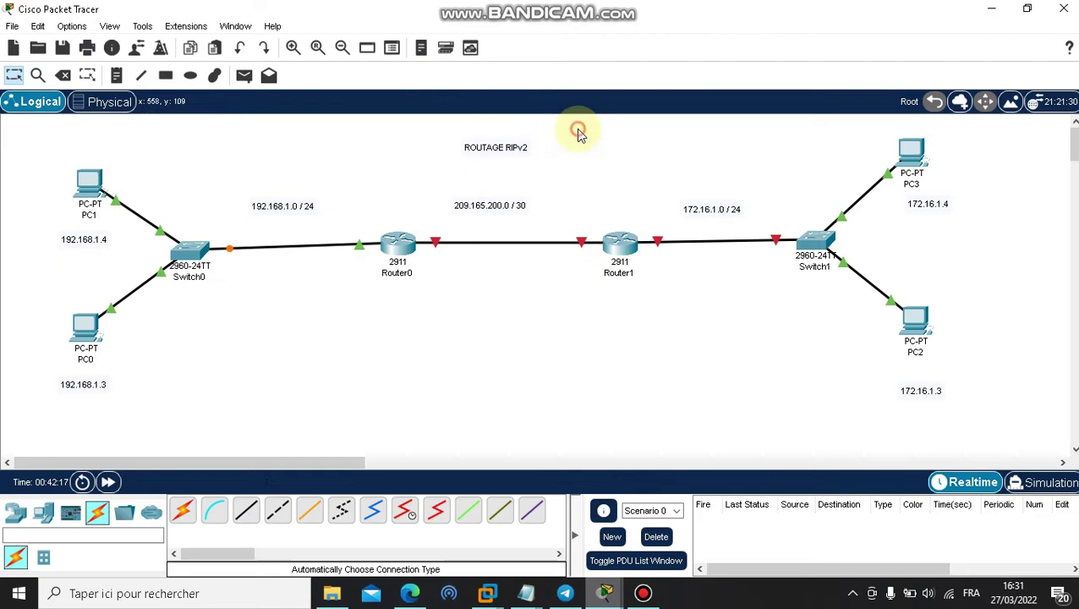
Open Router1's command line and decline the initial configuration dialog with no.
click(620, 245)
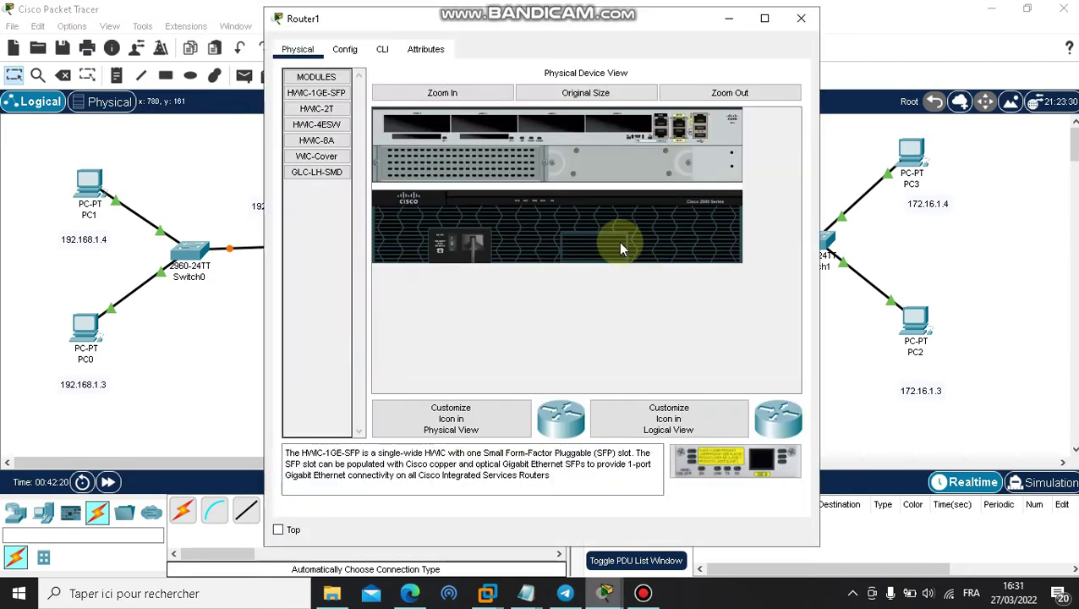
click(382, 50)
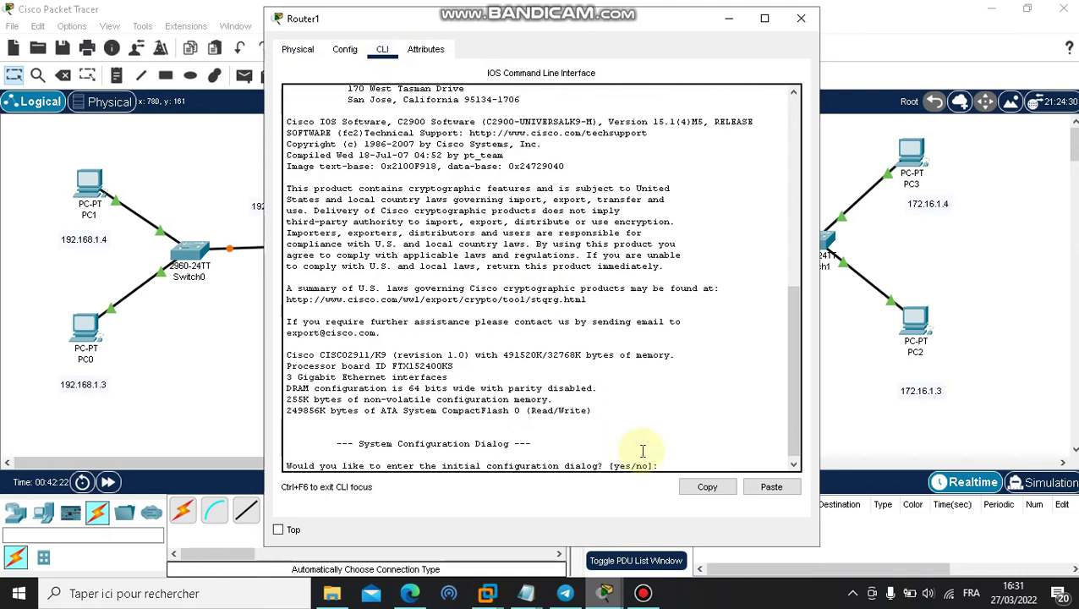
text(no)
key(Return)
key(Return)
key(Return)
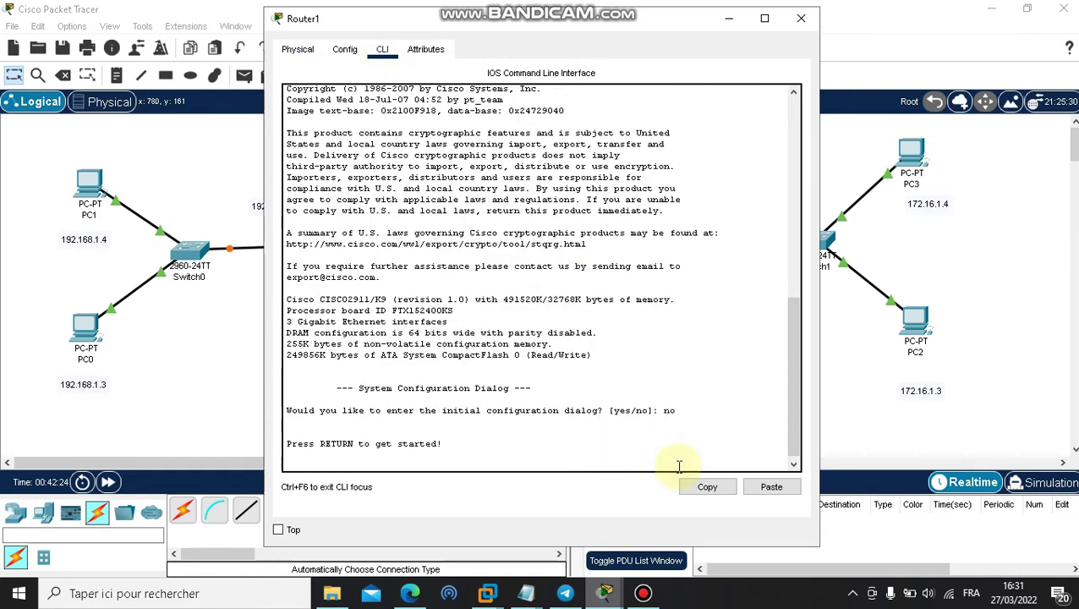
Enter privileged mode and then global configuration mode on Router1.
text(en)
key(Return)
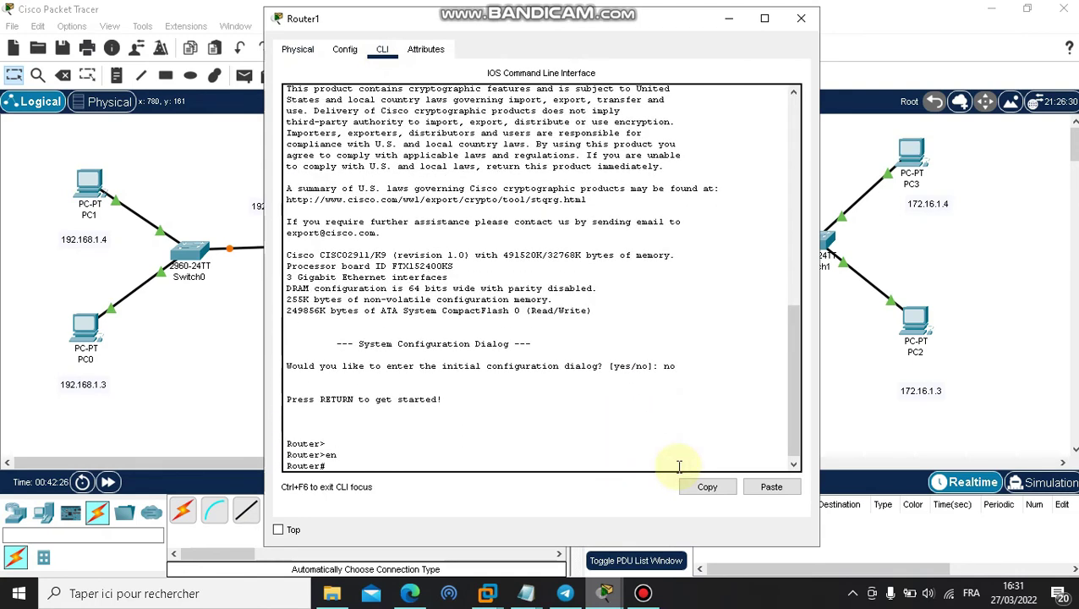
text(conf t)
key(Return)
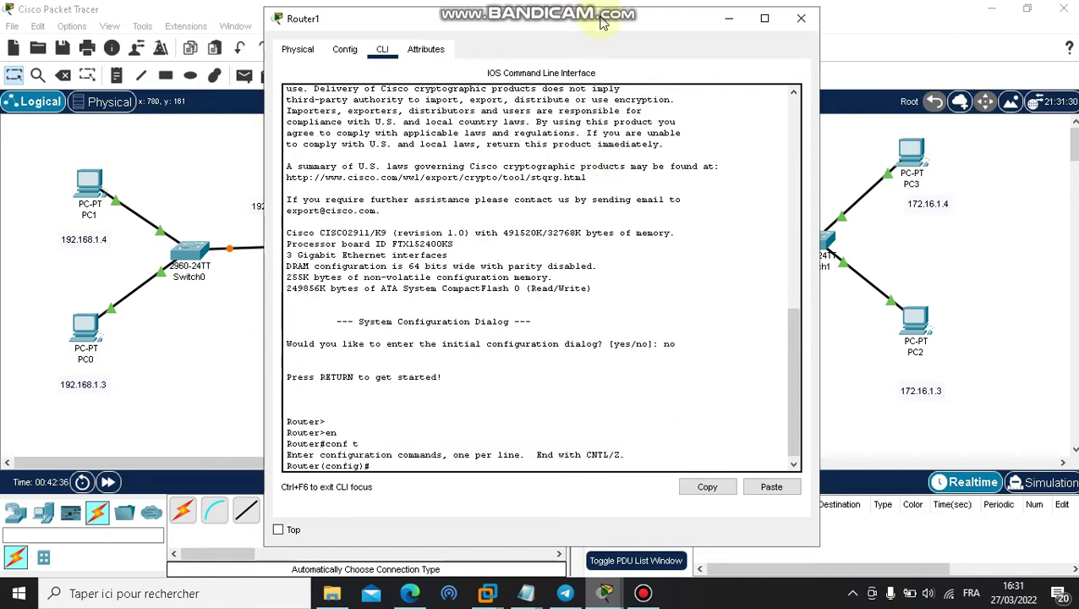
Assign IP address 209.165.200.2 with mask 255.255.255.252 to Router1's interface g0/0.
drag(600, 23, 383, 44)
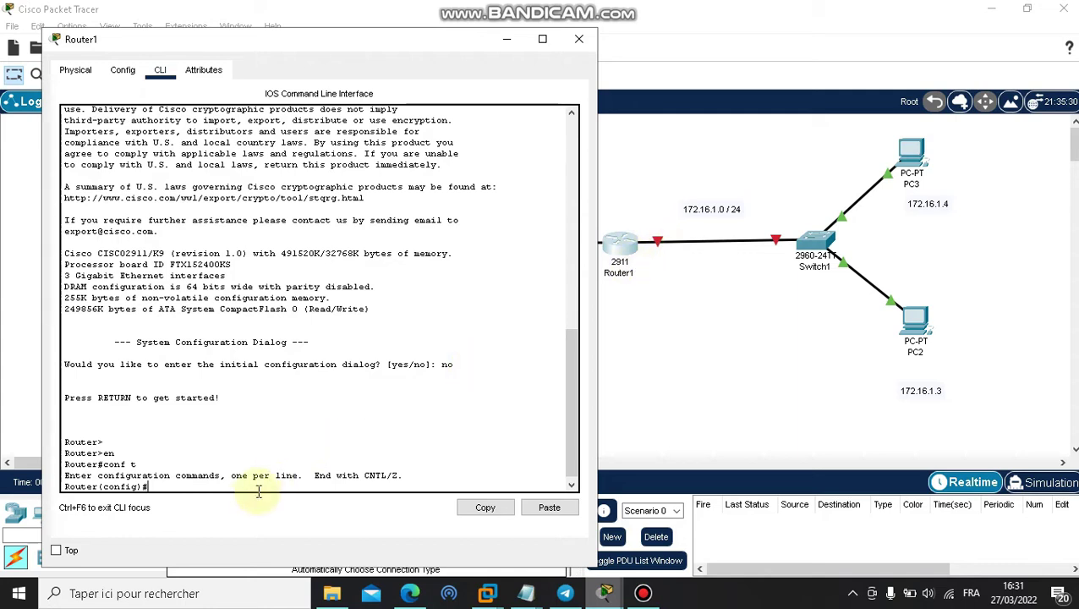
text(int g0/0)
key(Return)
text(ip address)
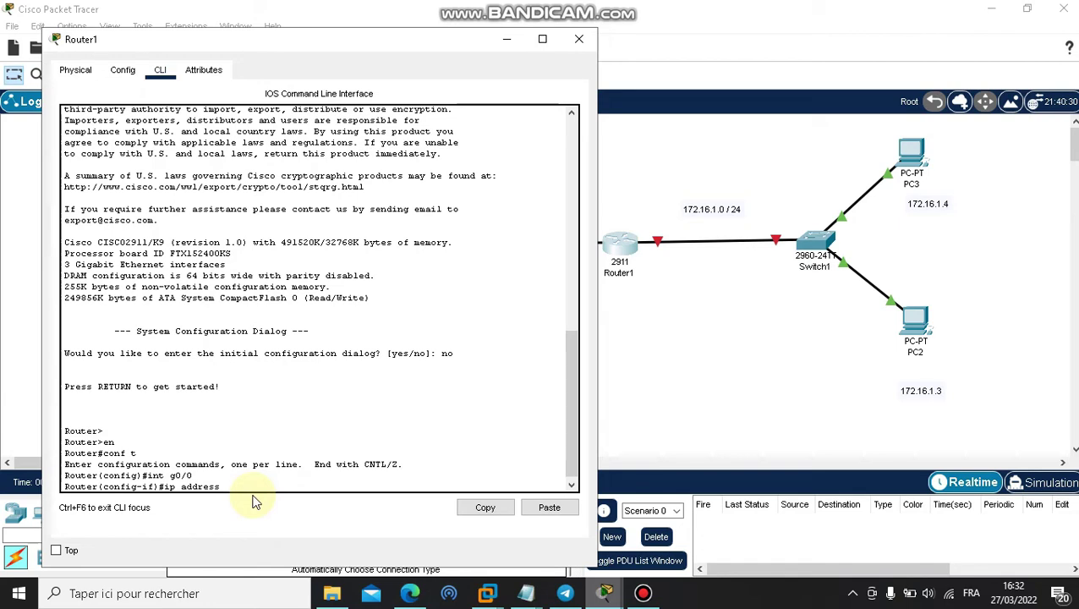
text( 209.165.200.2 255.255.255.252)
key(Return)
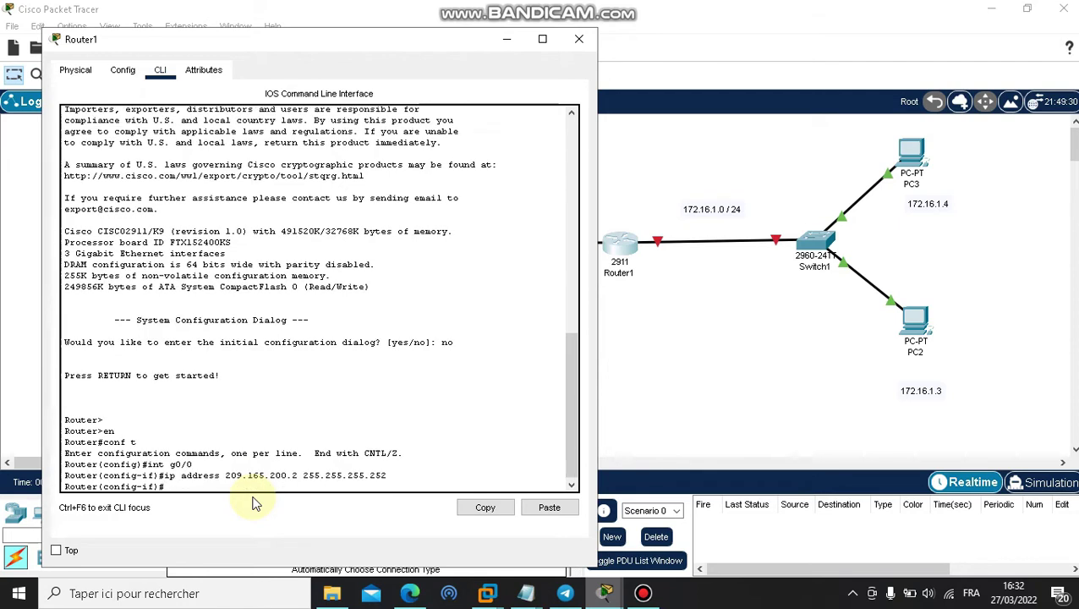
Enable Router1's interface g0/0 with no shut.
text(no shut)
key(Return)
key(Return)
key(Return)
key(Return)
key(Return)
key(Return)
key(Return)
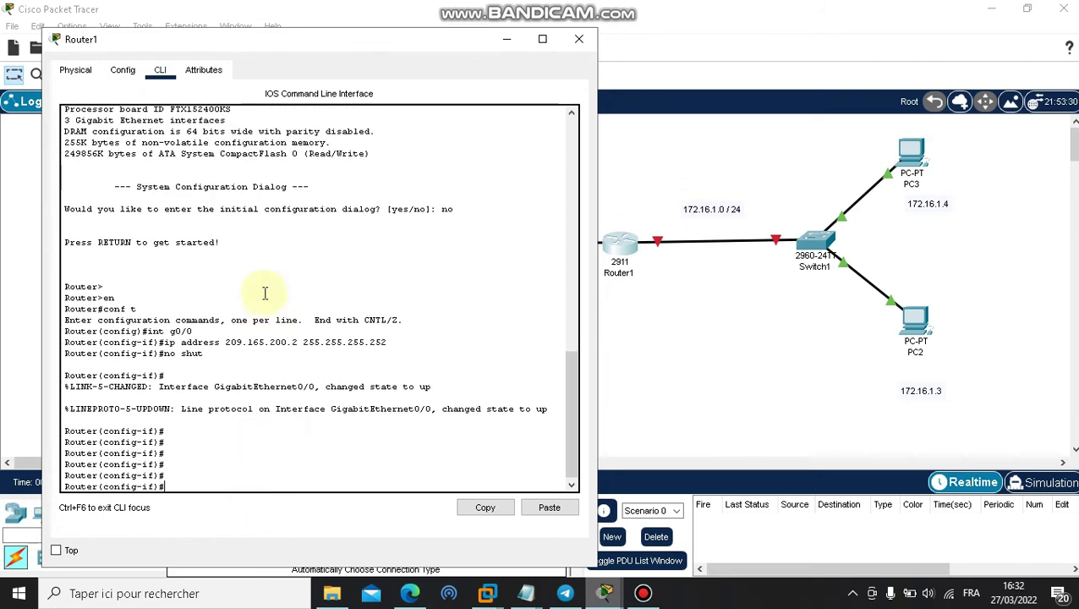
Assign IP address 172.16.1.1 with mask 255.255.255.0 to Router1's interface g0/1.
drag(373, 40, 227, 130)
drag(301, 133, 418, 38)
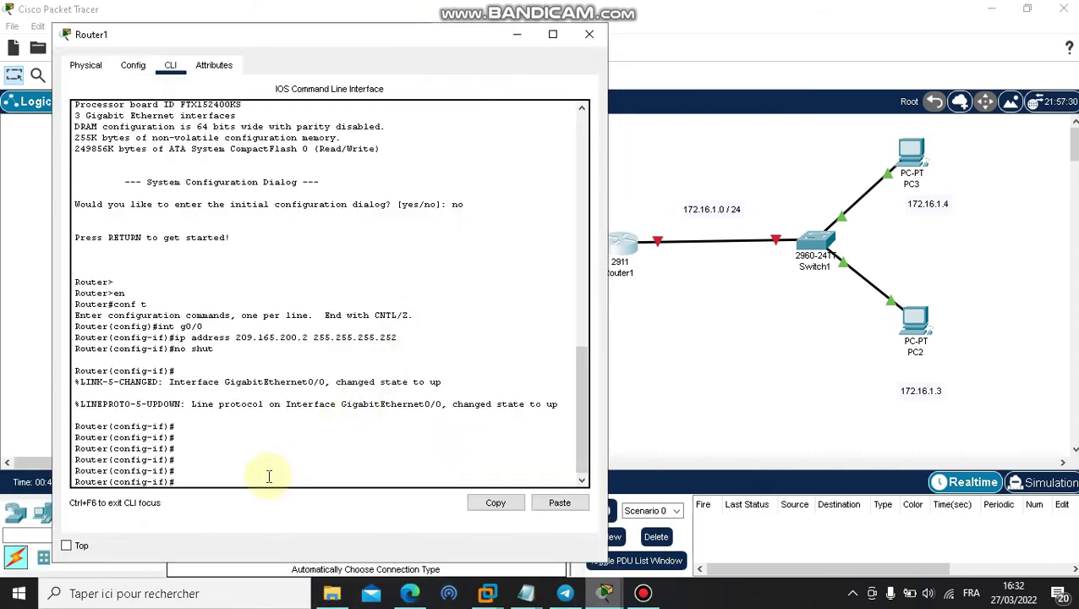
text(int g0/1)
key(Return)
text(ip address)
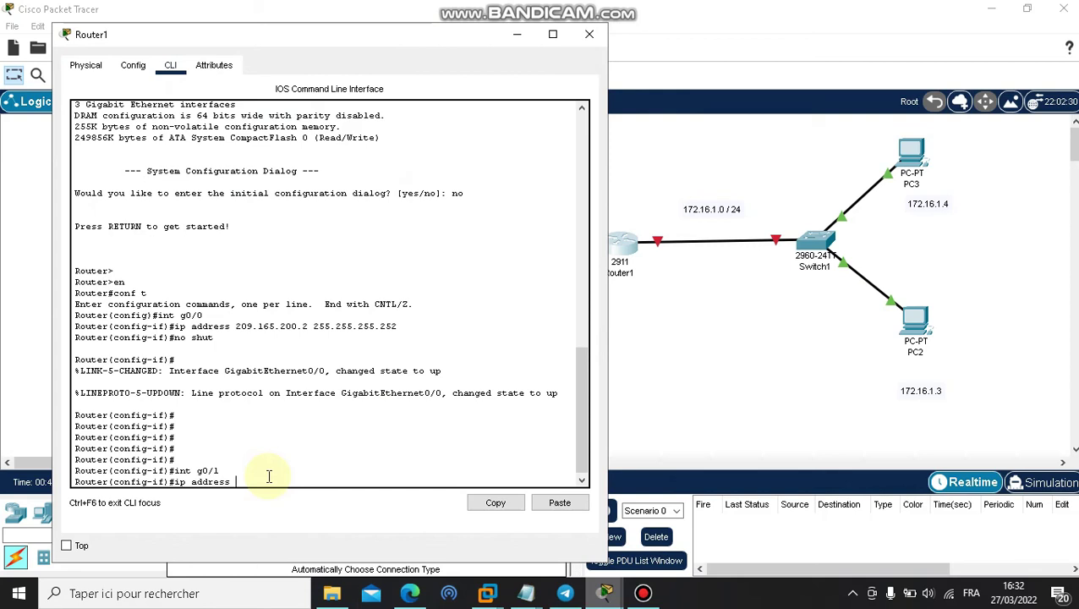
text( 172.16.1.1 255.255.255)
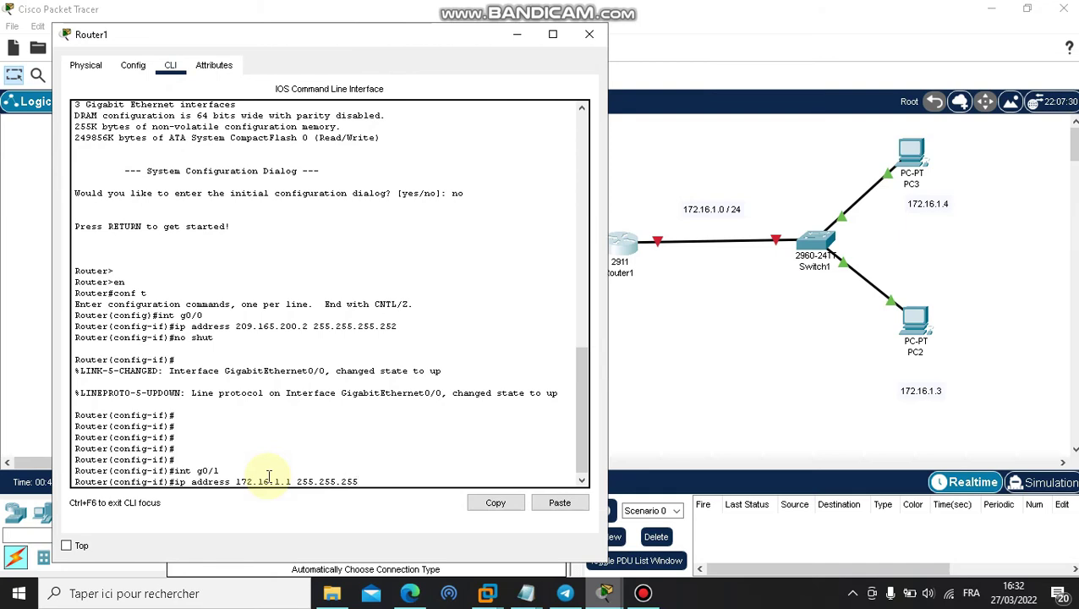
text(.0)
key(Return)
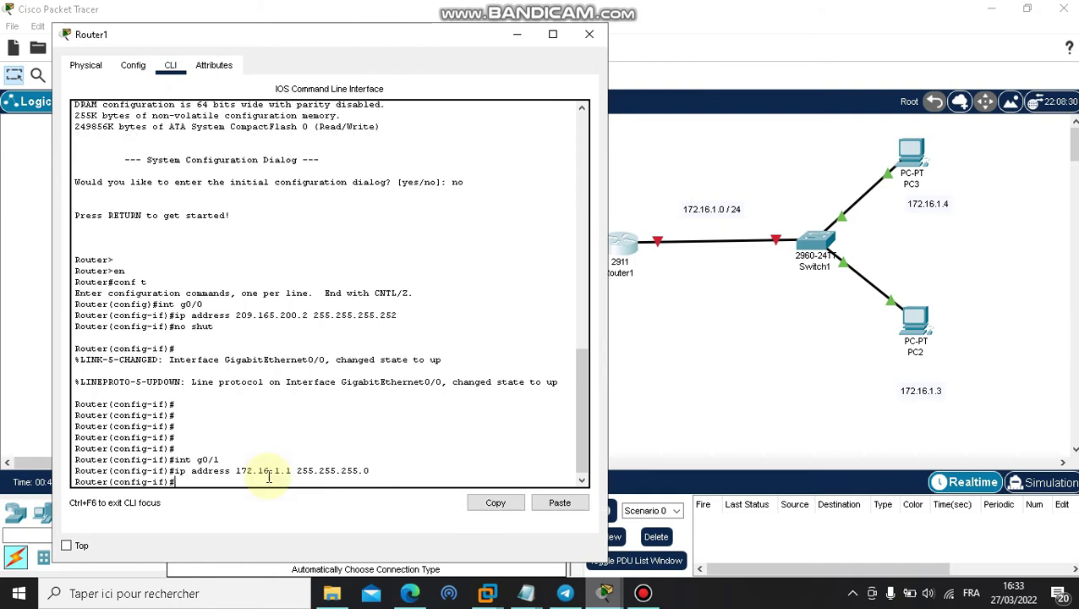
Enable Router1's interface g0/1 with no shut and minimize the Router1 window.
text(no shut)
key(Return)
key(Return)
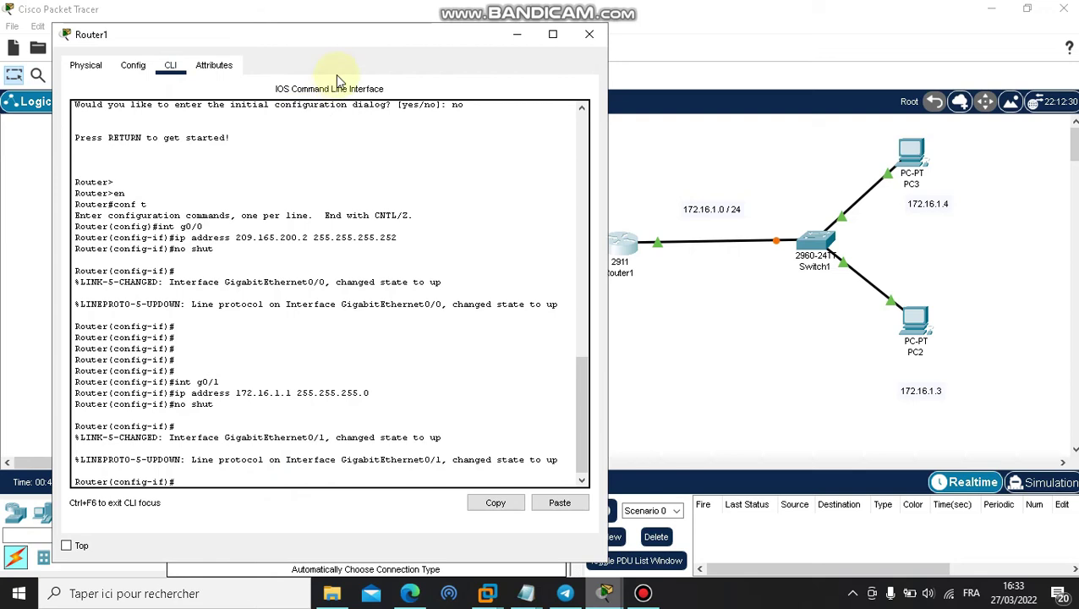
drag(318, 44, 673, 73)
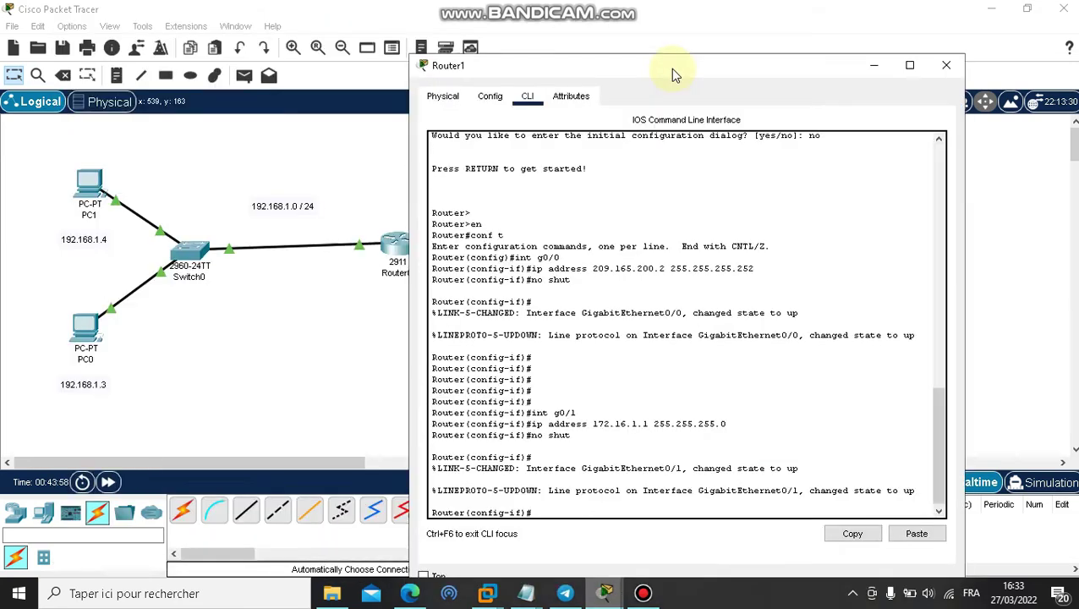
click(875, 66)
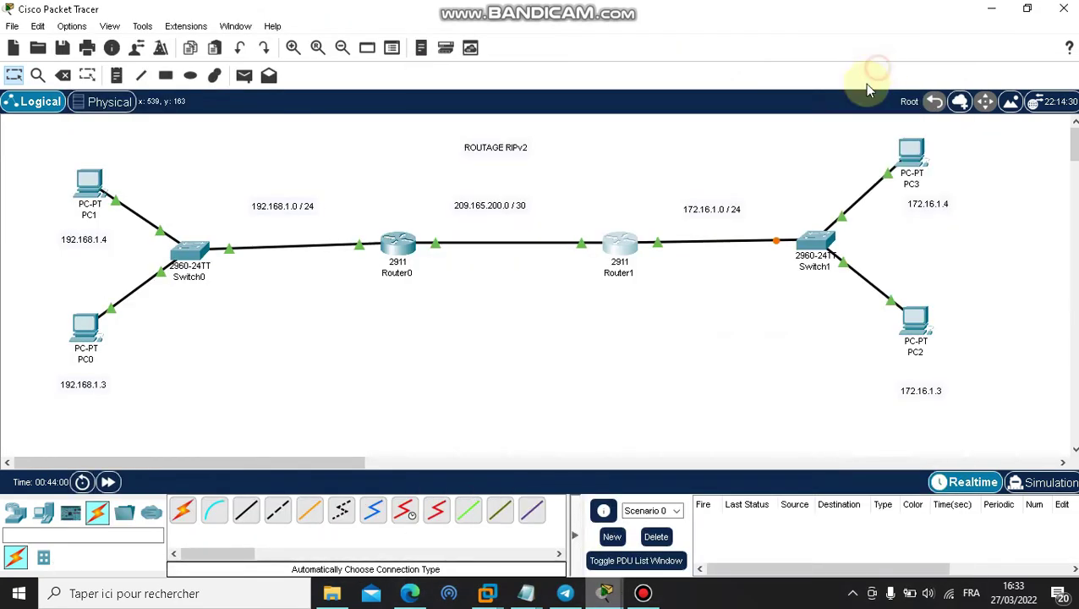
Bring back Router0's command line and move its window clear of the 192.168.1.0 side of the topology.
mouse_move(565, 590)
mouse_move(606, 591)
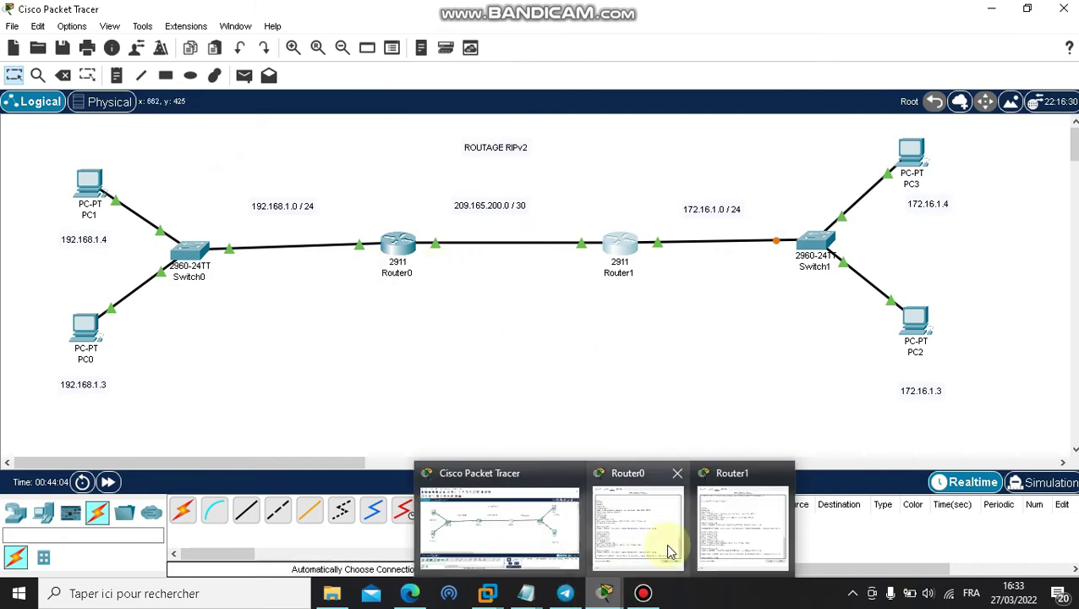
click(653, 520)
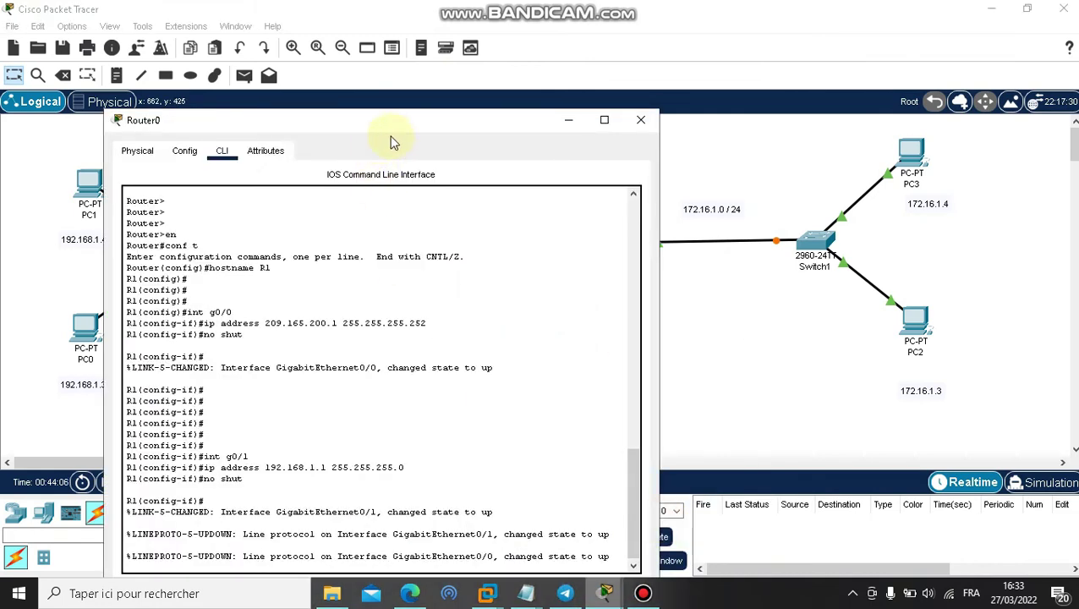
drag(406, 127, 776, 32)
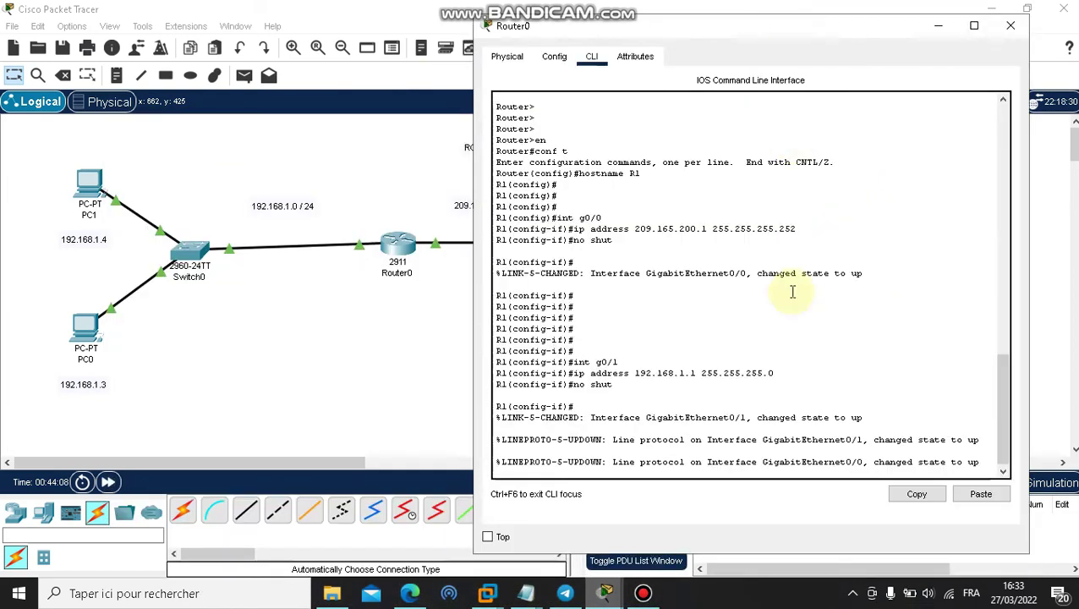
key(Return)
key(Return)
key(Return)
key(Return)
key(Return)
key(Return)
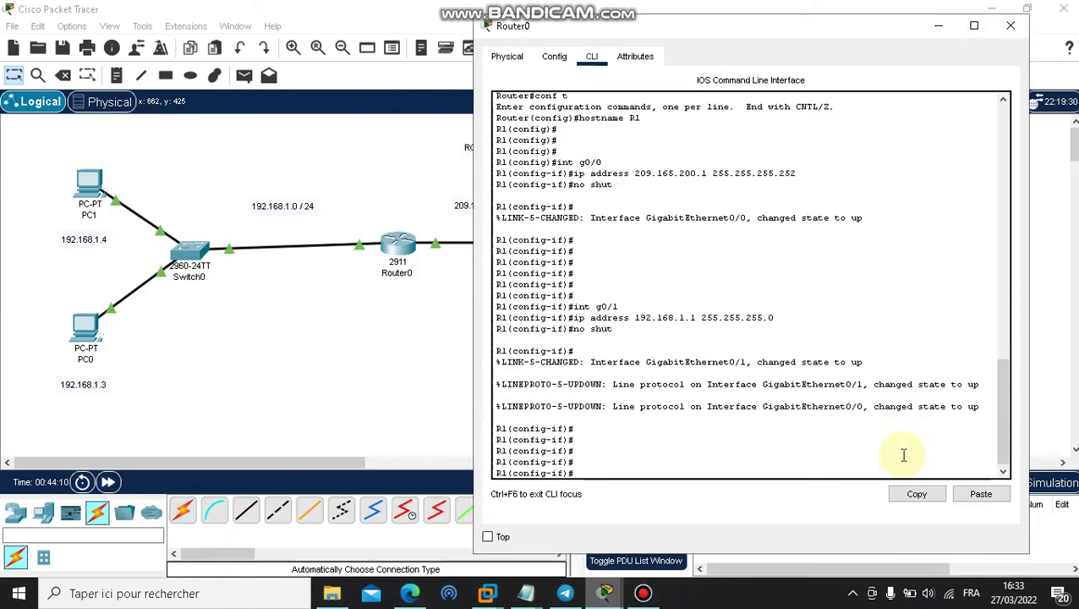
Leave interface configuration on R1 with exit to return to global configuration mode.
text(exit)
key(Return)
key(Return)
key(Return)
key(Return)
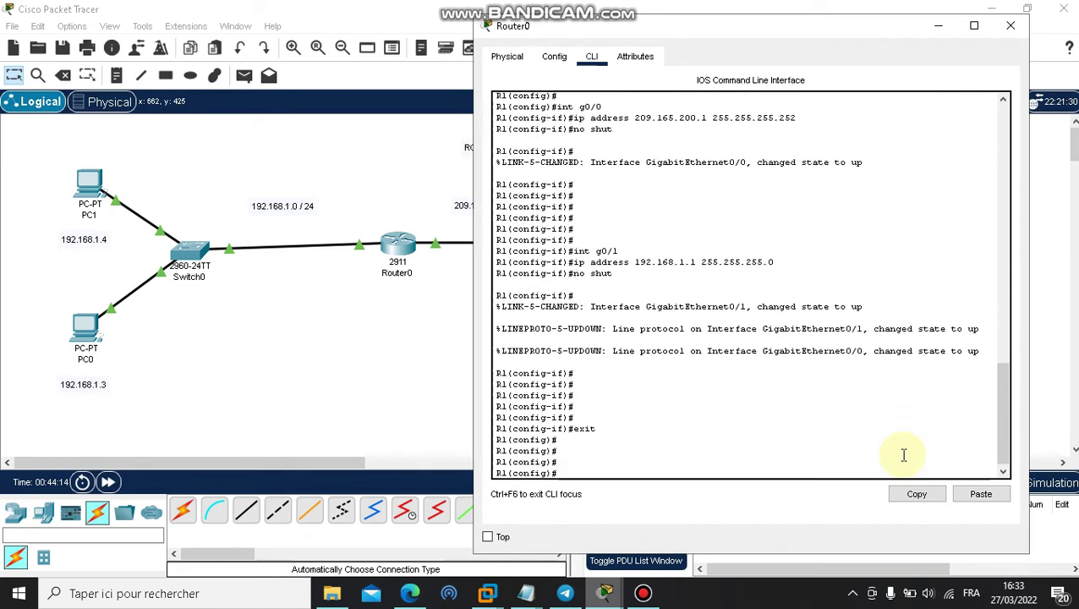
key(Return)
key(Return)
key(Return)
key(Return)
key(Return)
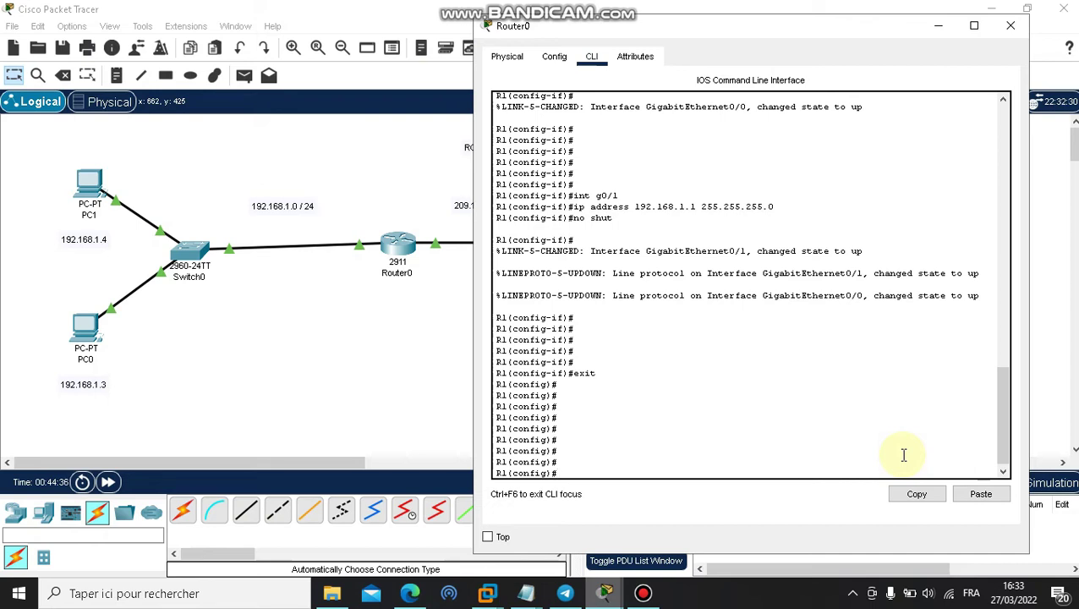
Enter RIP configuration on R1 with router rip and disable automatic summarization with no auto-summary.
text(router)
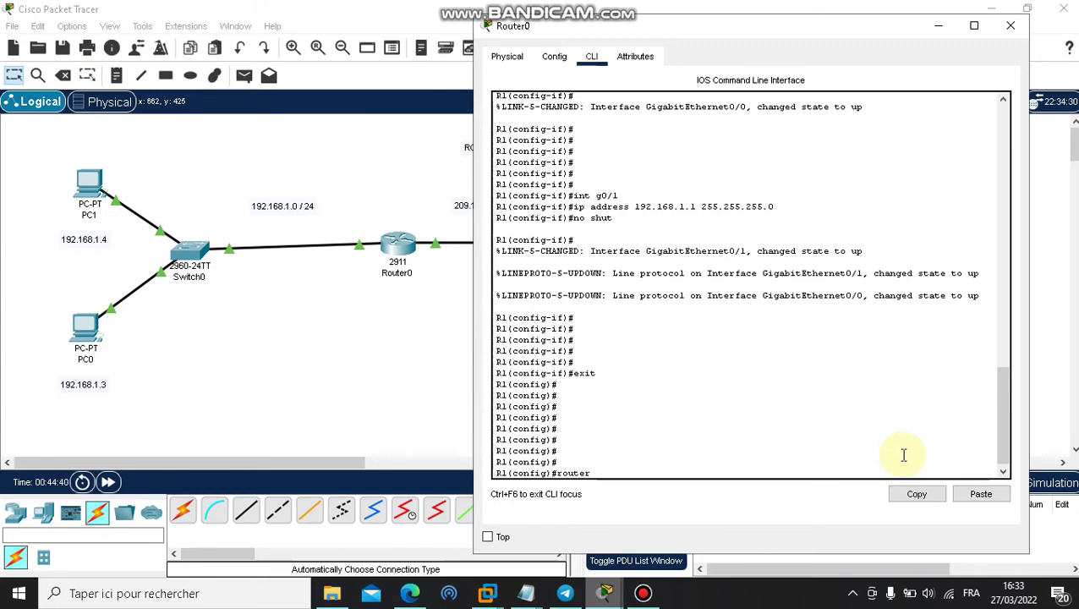
text( rip)
key(Return)
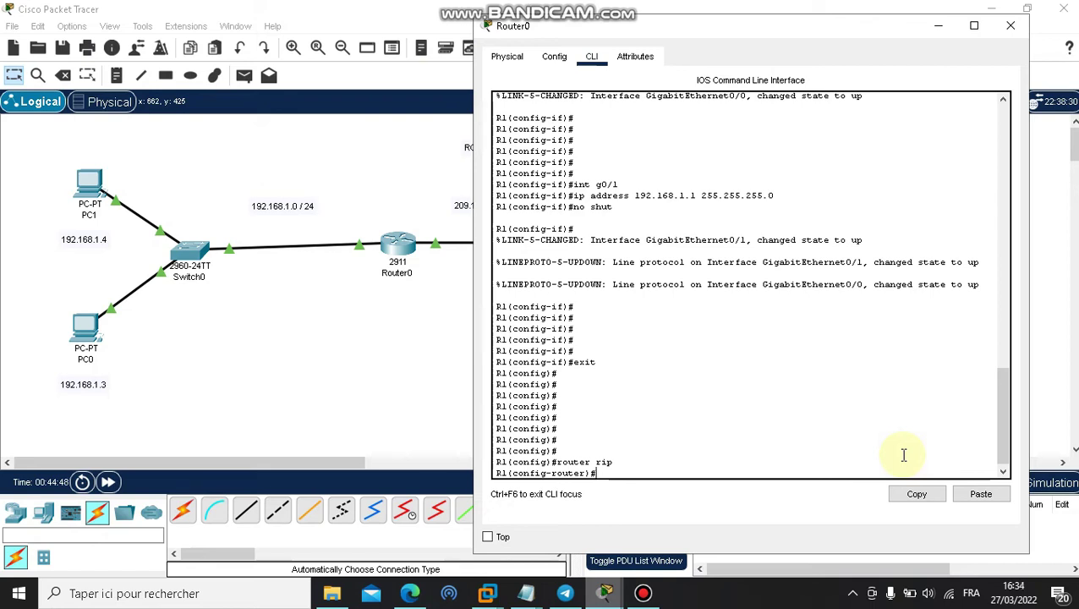
text(no auto-)
text(summary)
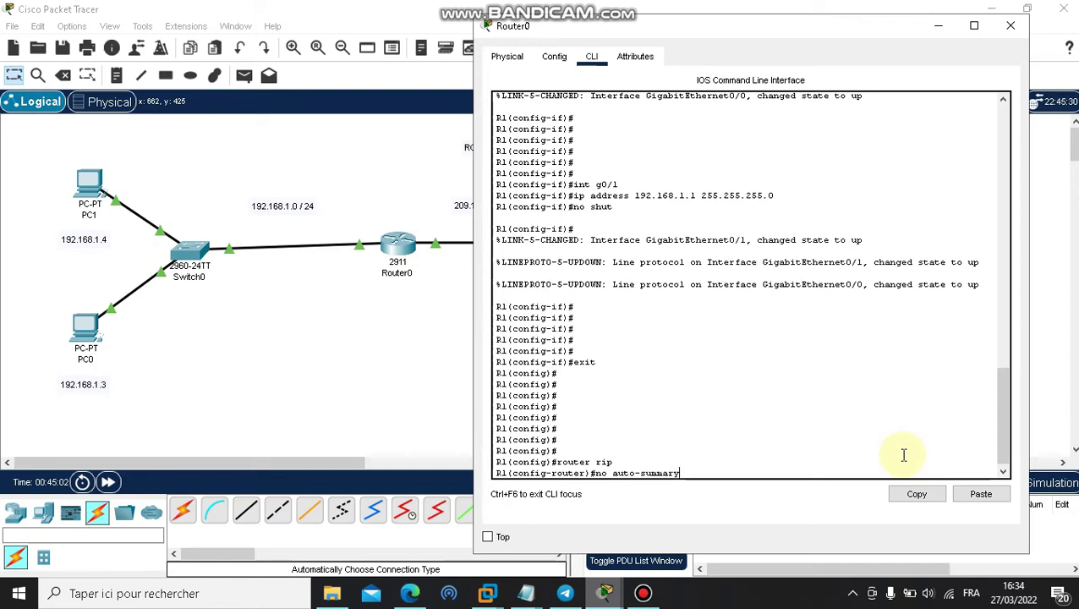
key(Return)
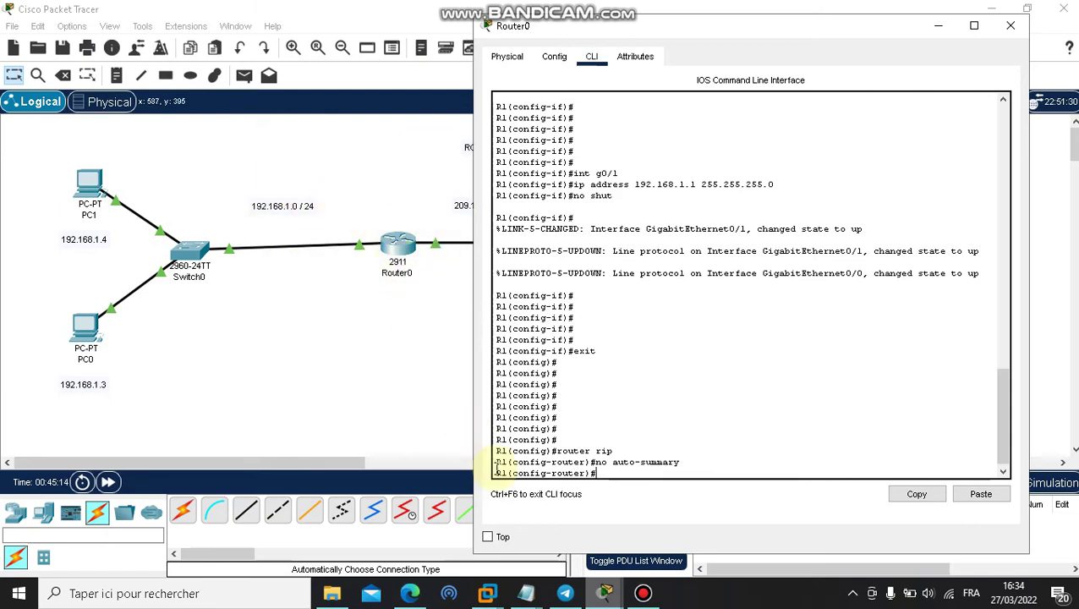
Add the networks 192.168.1.0 and 209.165.200.0 to R1's RIP configuration.
text(network 192.168.1.0)
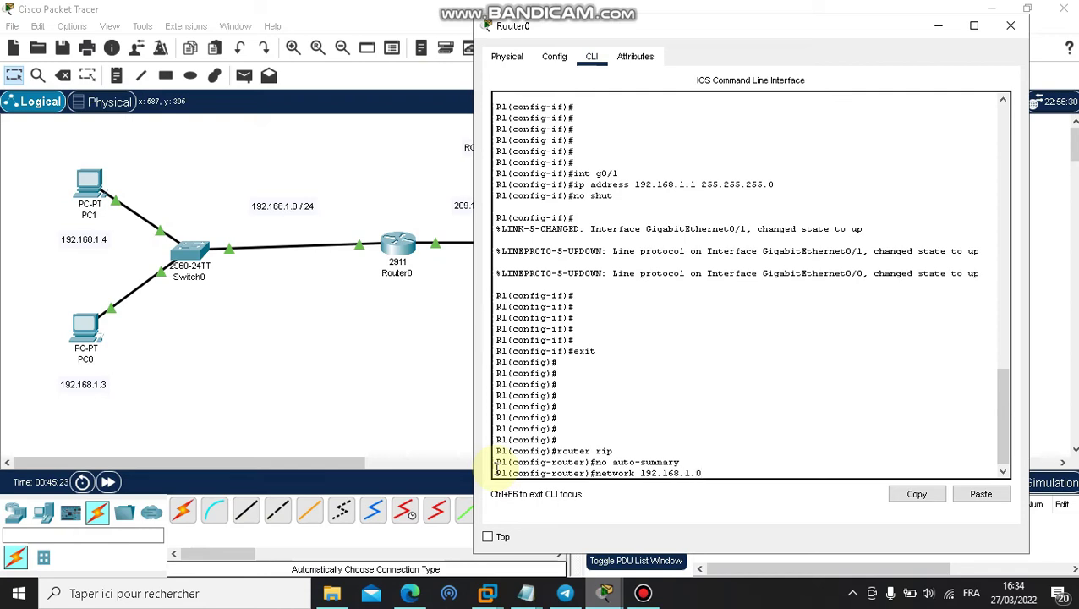
key(Return)
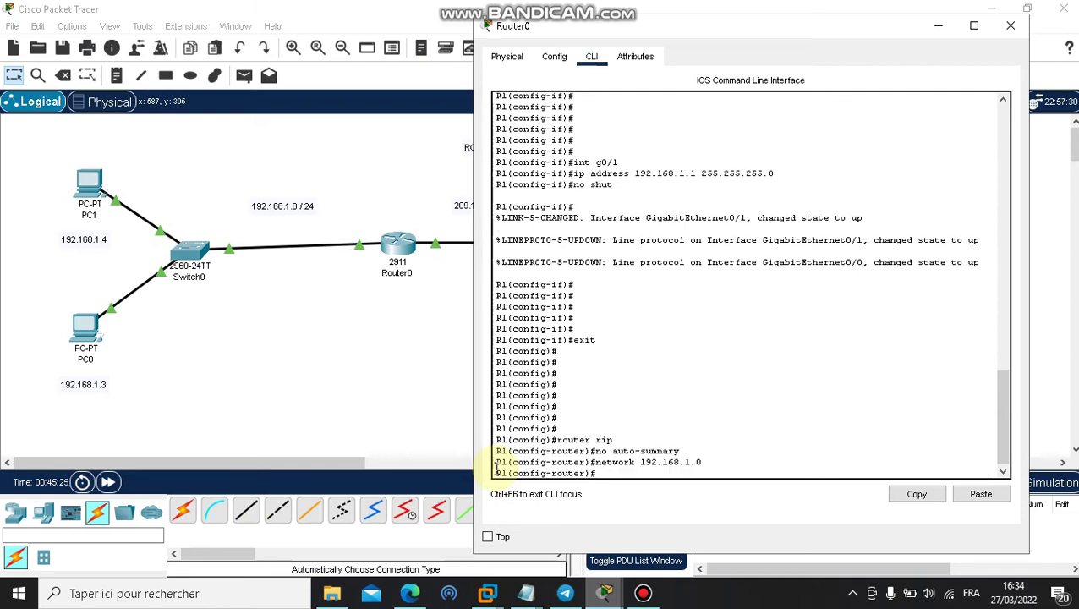
text(network 209.165)
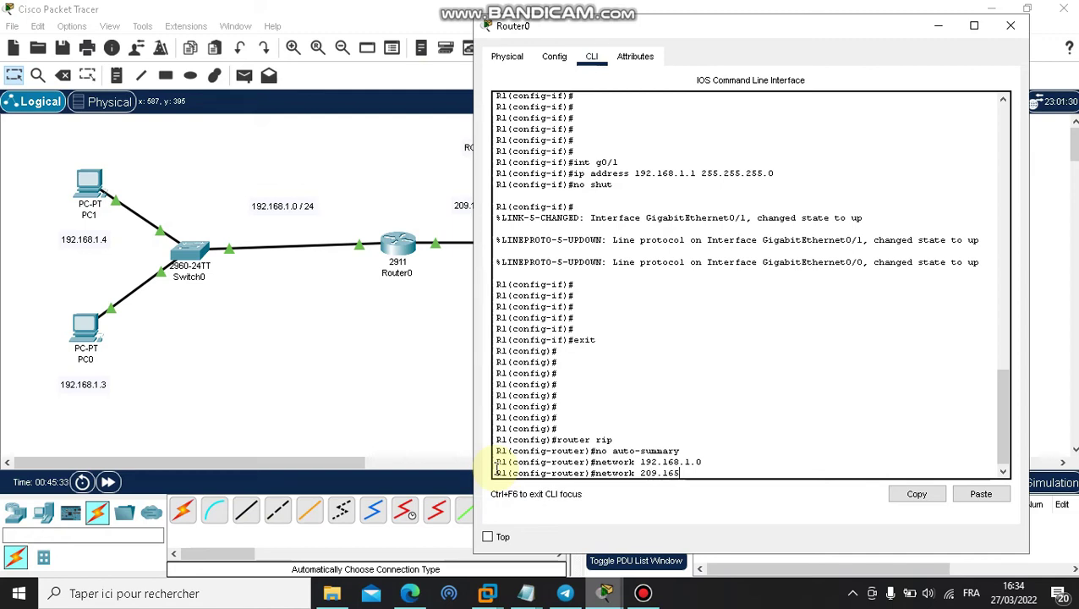
text(.200.0)
key(Return)
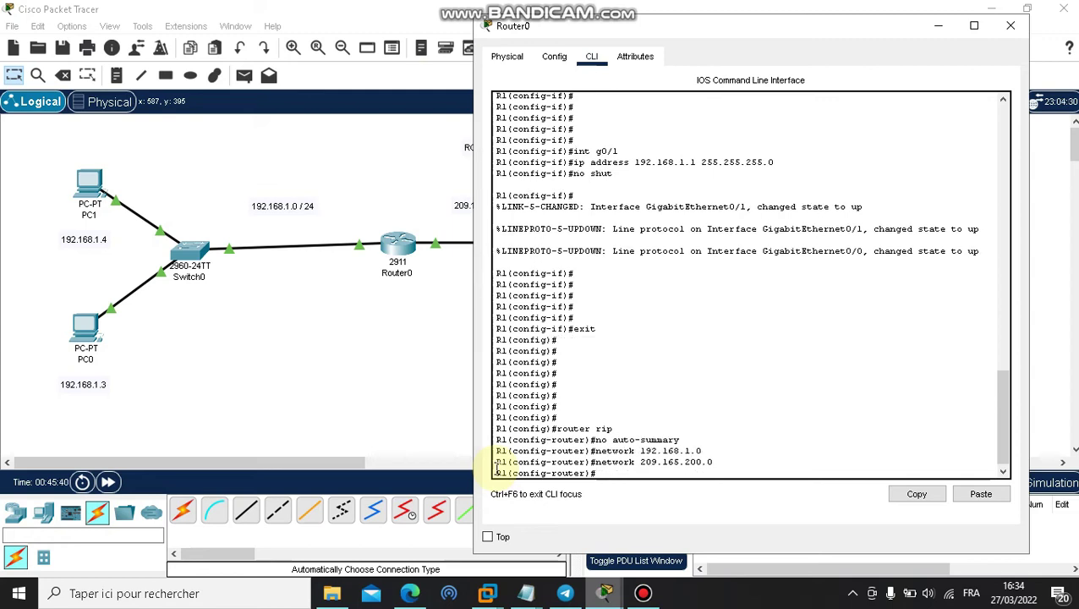
Save R1's configuration with do wr and minimize the Router0 window.
text(do wr)
key(Return)
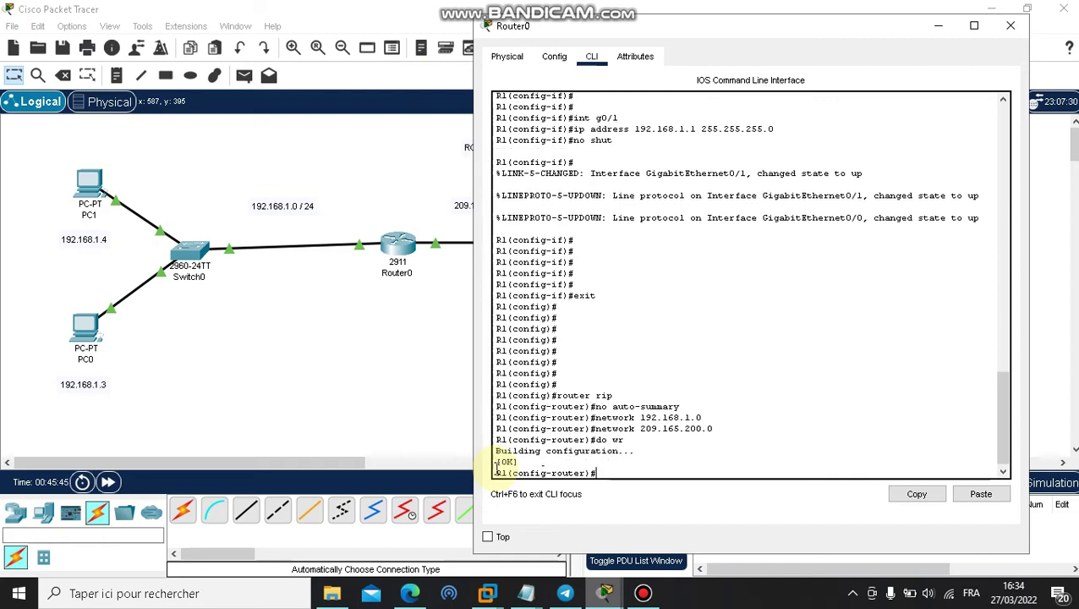
key(Return)
key(Return)
key(Return)
key(Return)
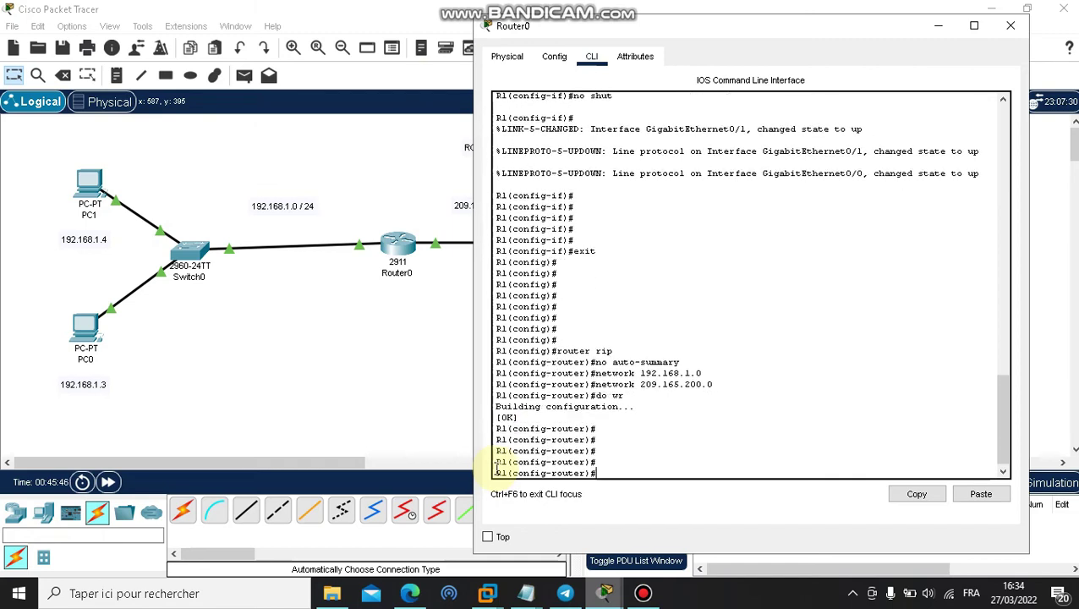
click(935, 26)
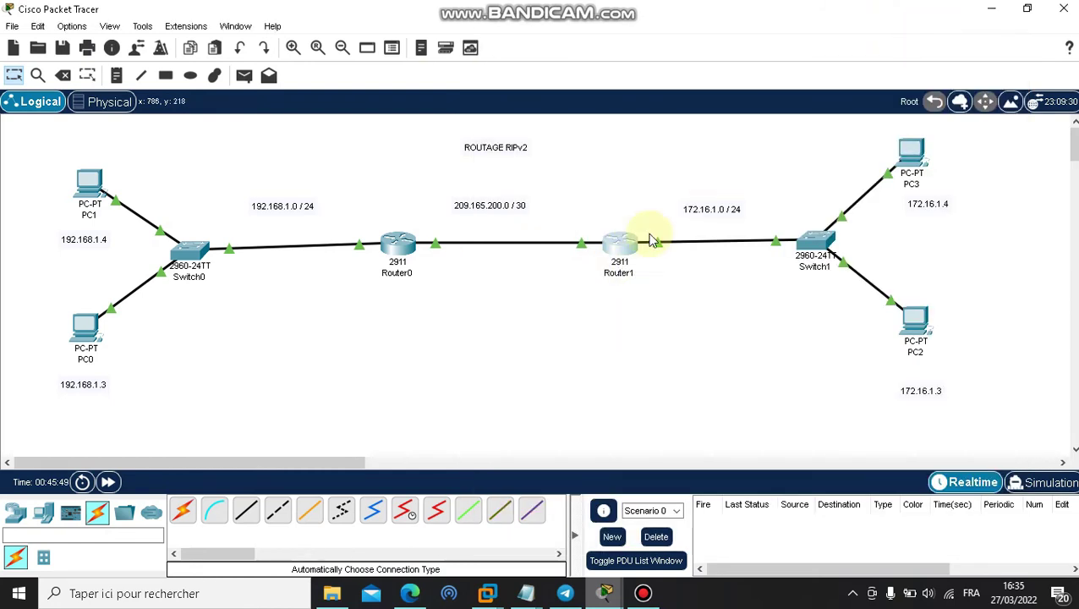
Bring back Router1's command line and exit interface configuration to global configuration mode.
mouse_move(605, 593)
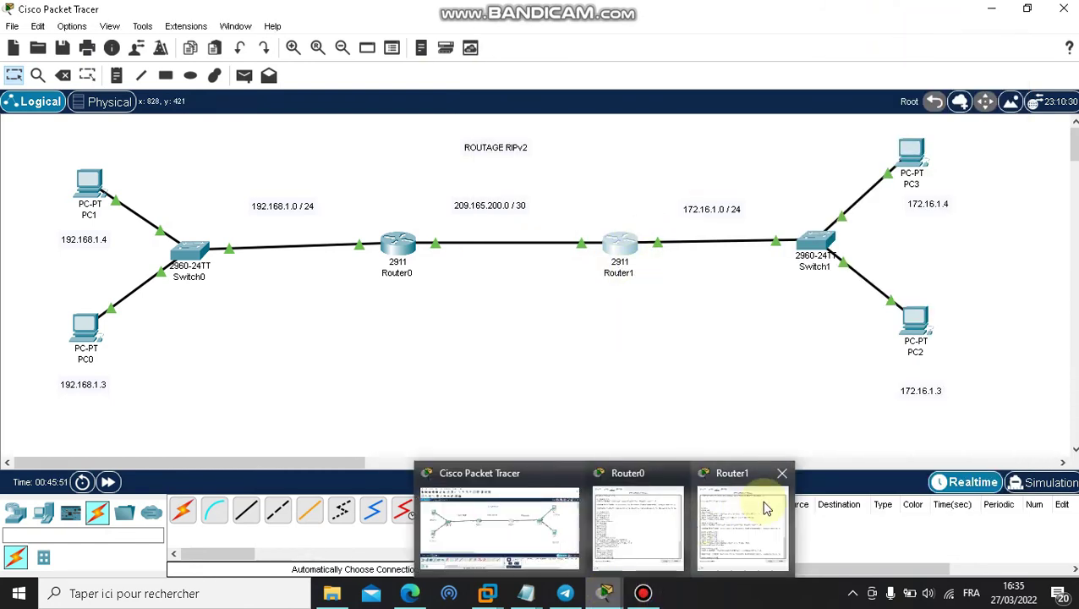
click(742, 524)
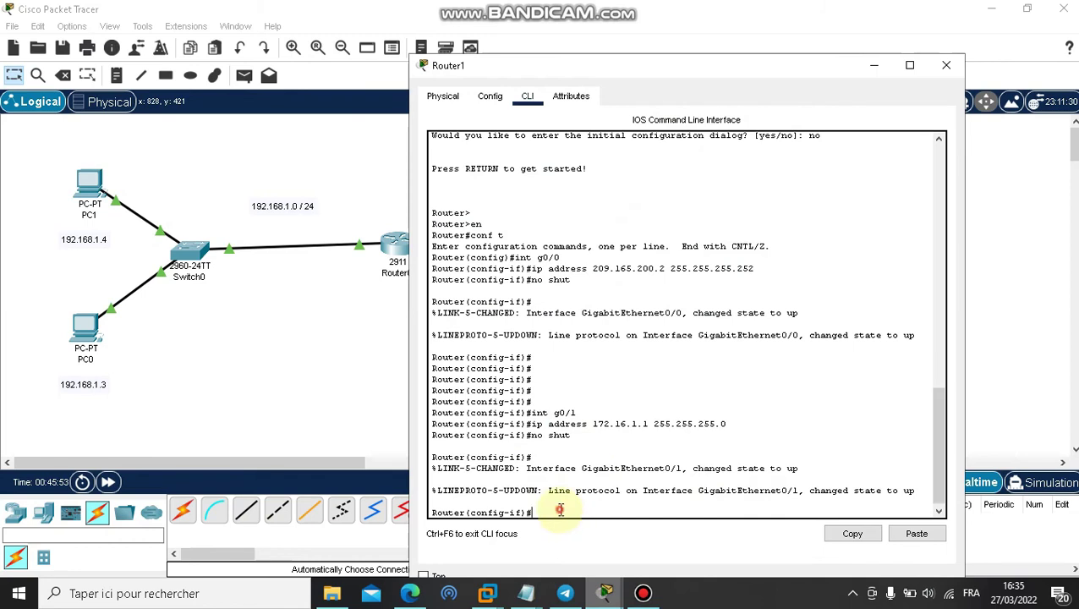
key(Return)
key(Return)
key(Return)
key(Return)
text(exit)
key(Return)
key(Return)
key(Return)
key(Return)
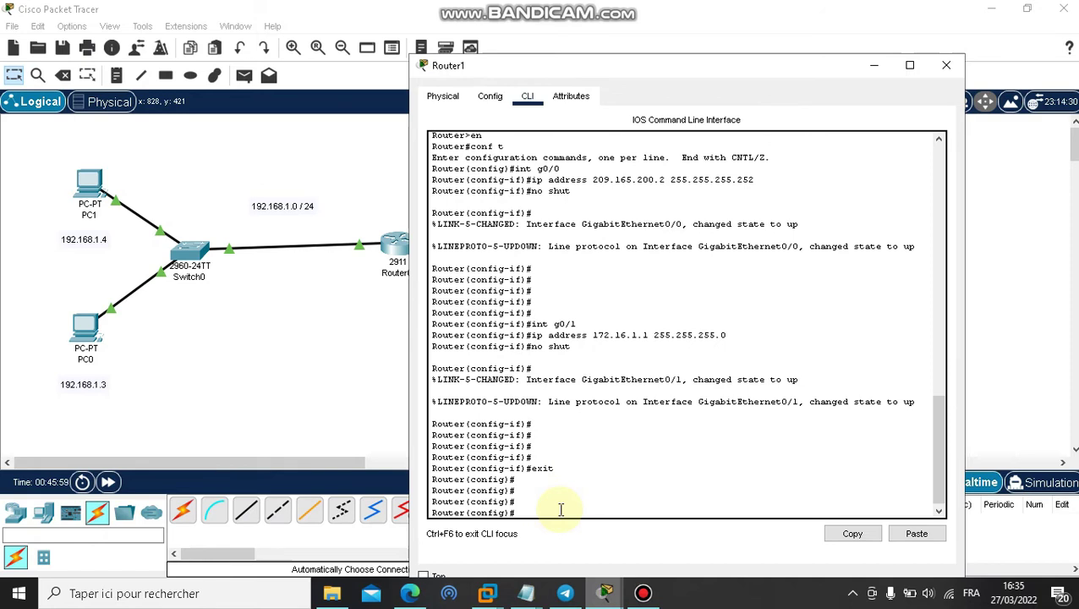
Enter RIP configuration on Router1 with router rip and disable automatic summarization with no auto-summary.
text(roue)
key(BackSpace)
key(BackSpace)
key(Return)
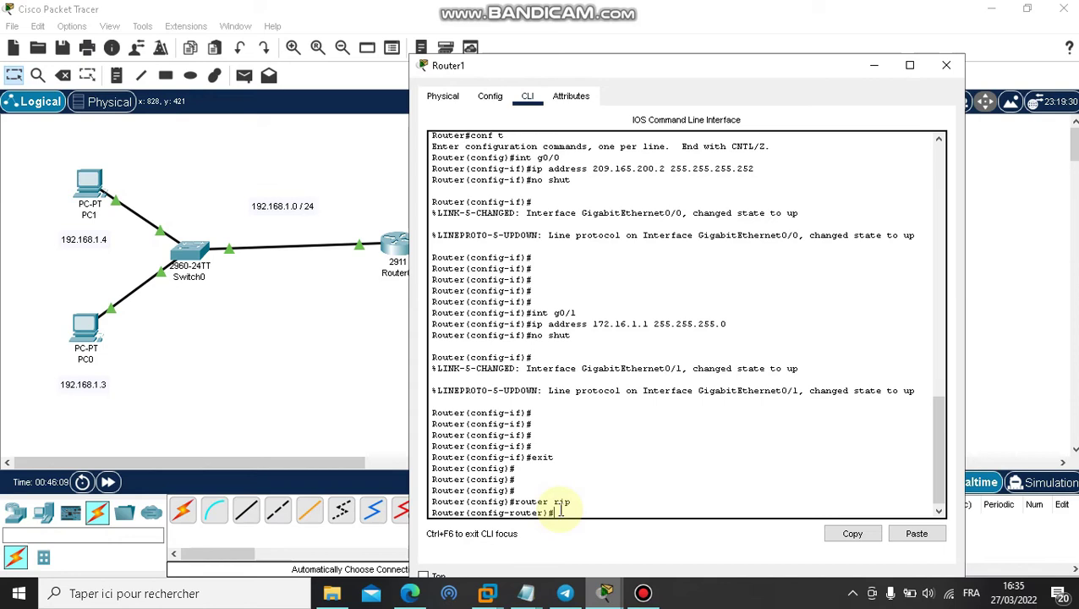
text(nfig-router)#no au)
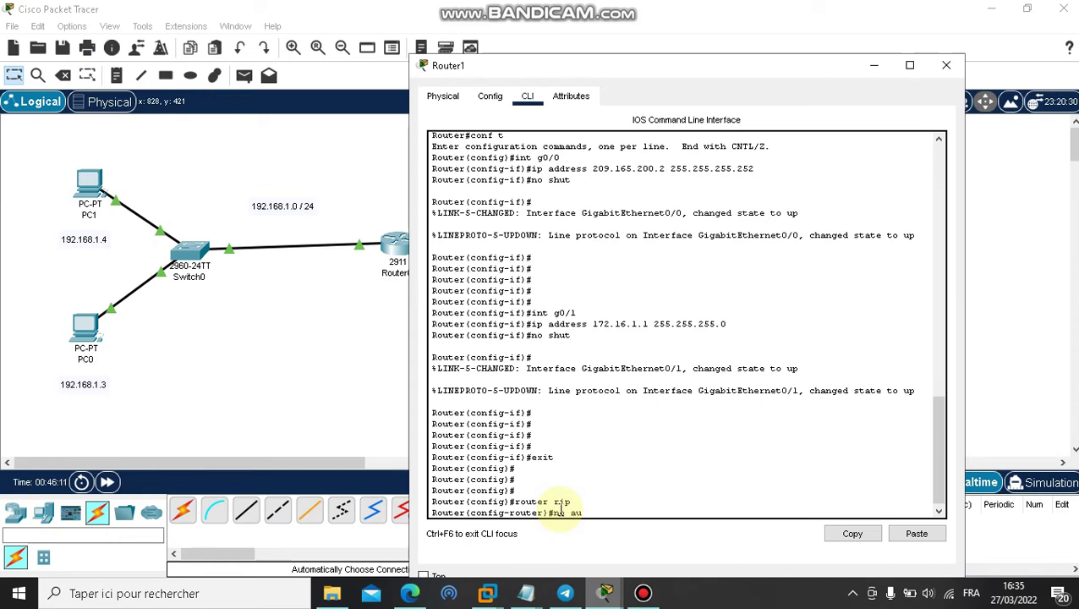
text(to-summa)
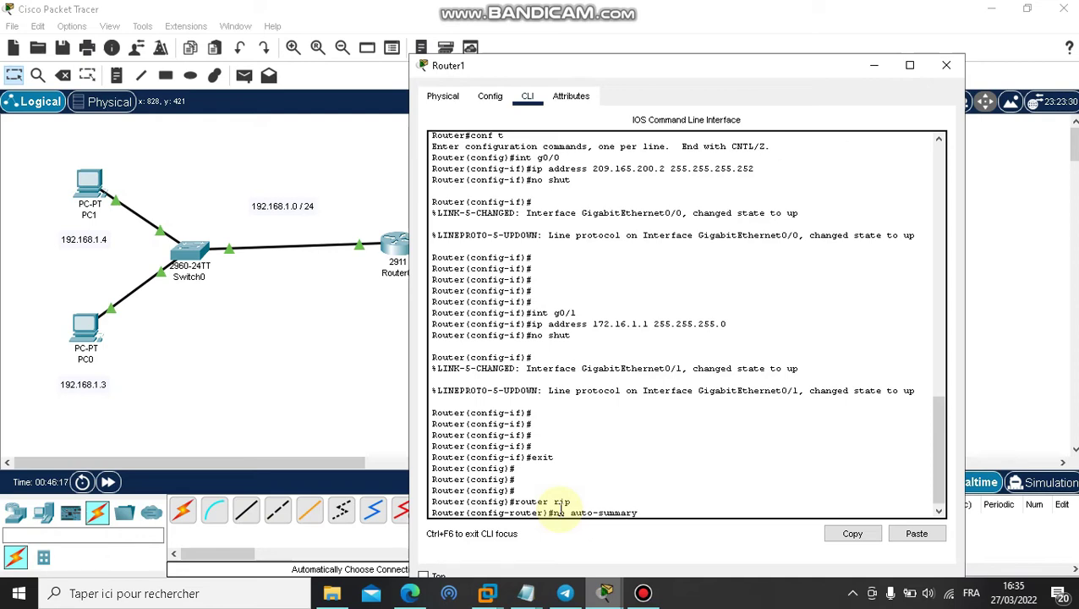
text(ry)
key(Return)
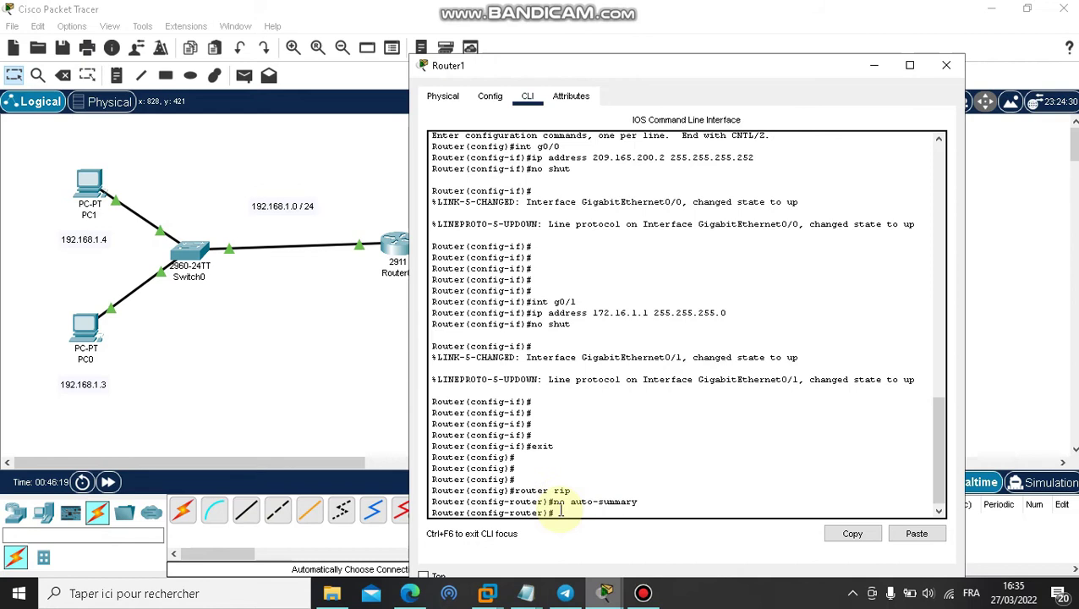
Add the networks 172.16.1.0 and 209.165.200.0 to Router1's RIP configuration.
drag(692, 67, 403, 82)
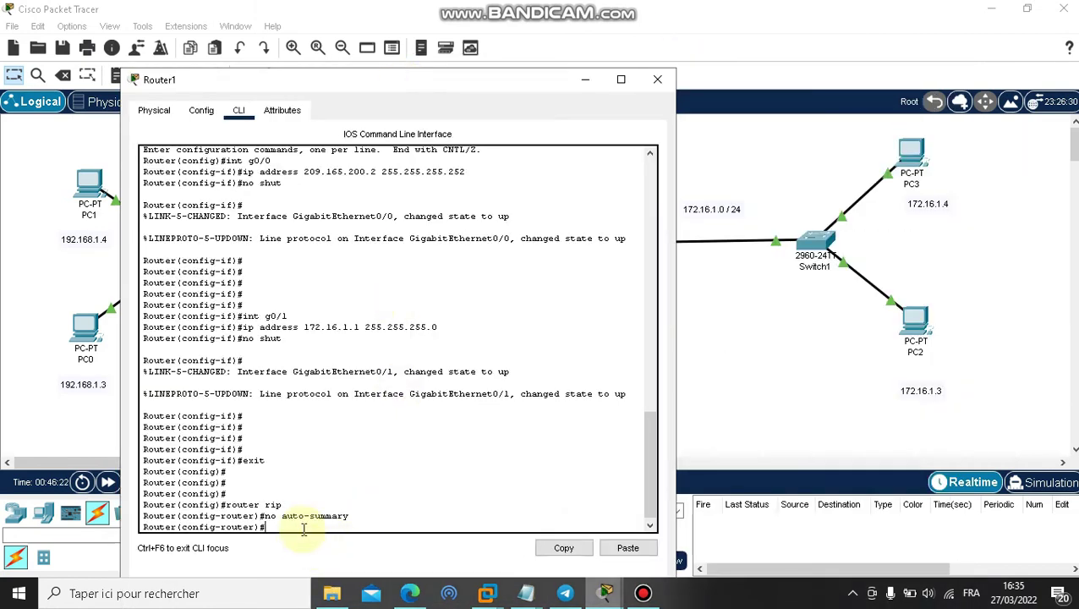
text(network 172.16.1.0)
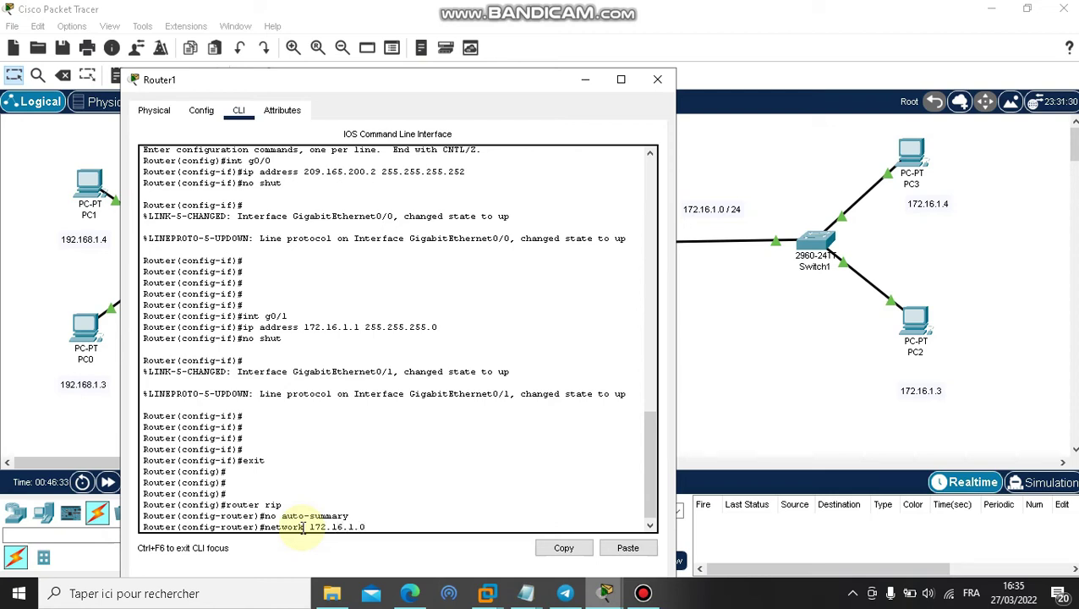
key(Return)
text(networ)
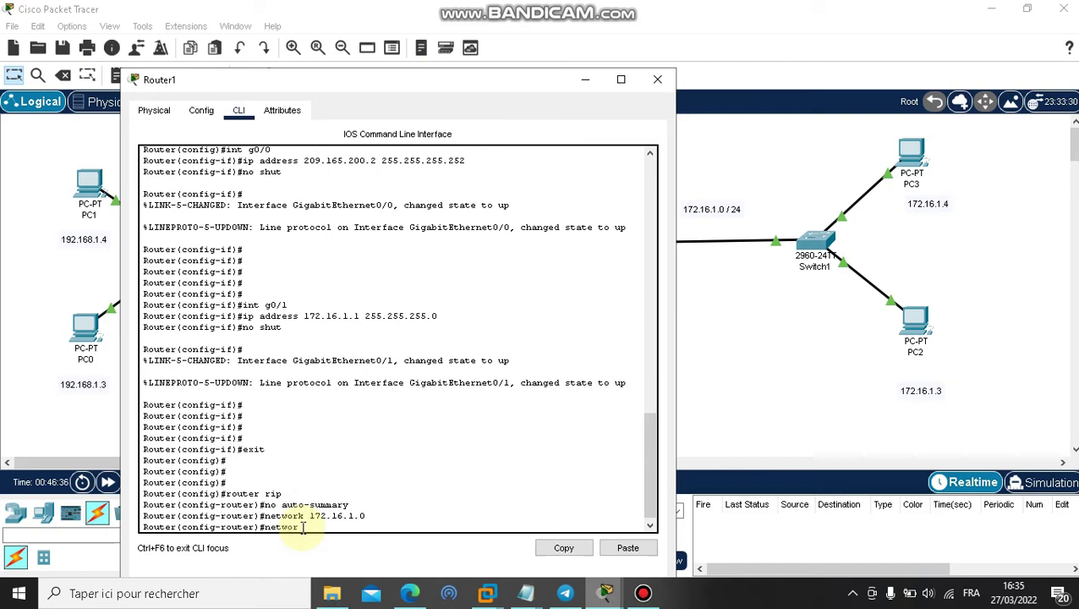
text(k 209.165.200.0)
key(Return)
Save Router1's configuration with do wr and close the Router1 window.
text(do wr)
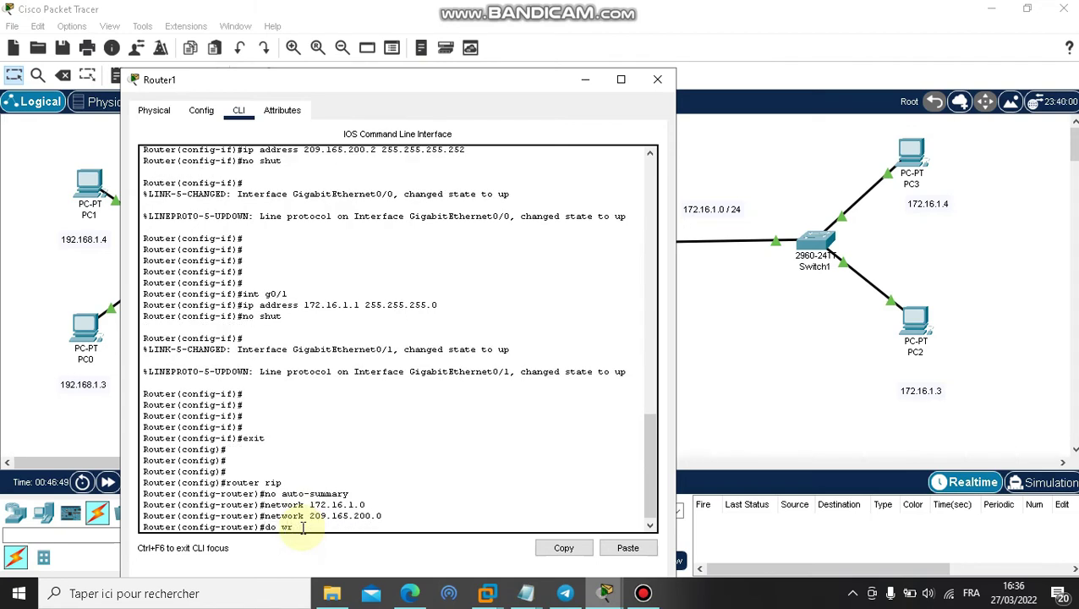
key(Return)
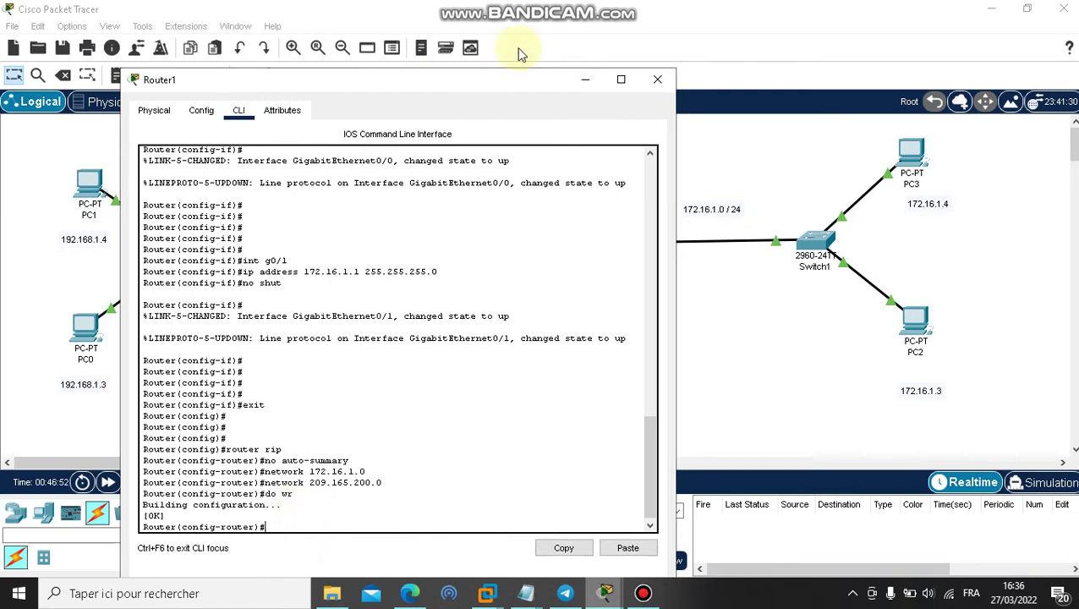
click(659, 80)
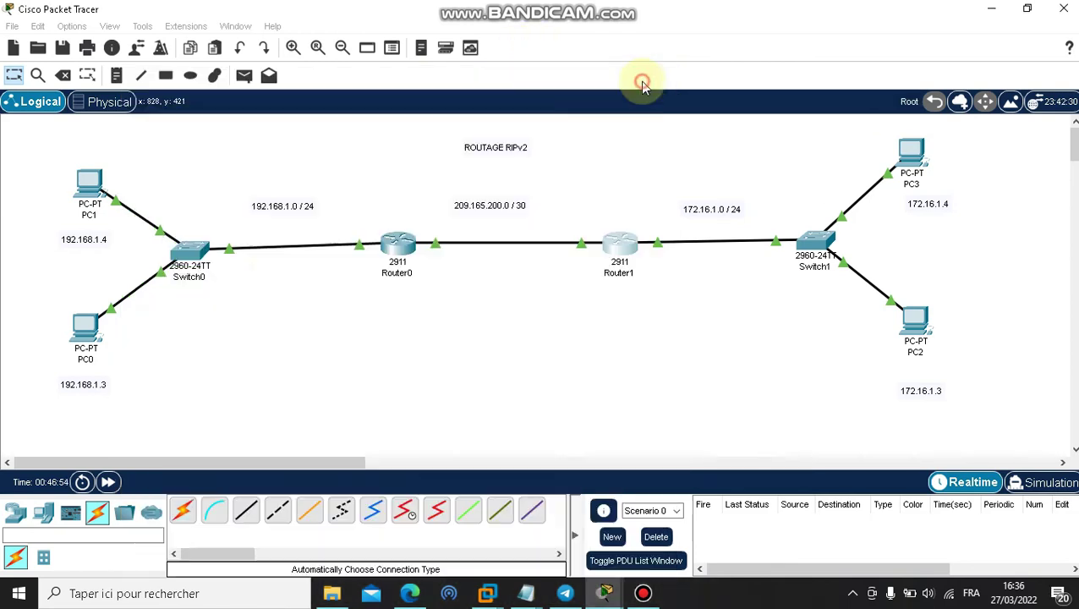
Set PC1's static IPv4 address to 192.168.1.4 by copying the address label beneath PC1 into its IP configuration.
click(89, 179)
click(402, 49)
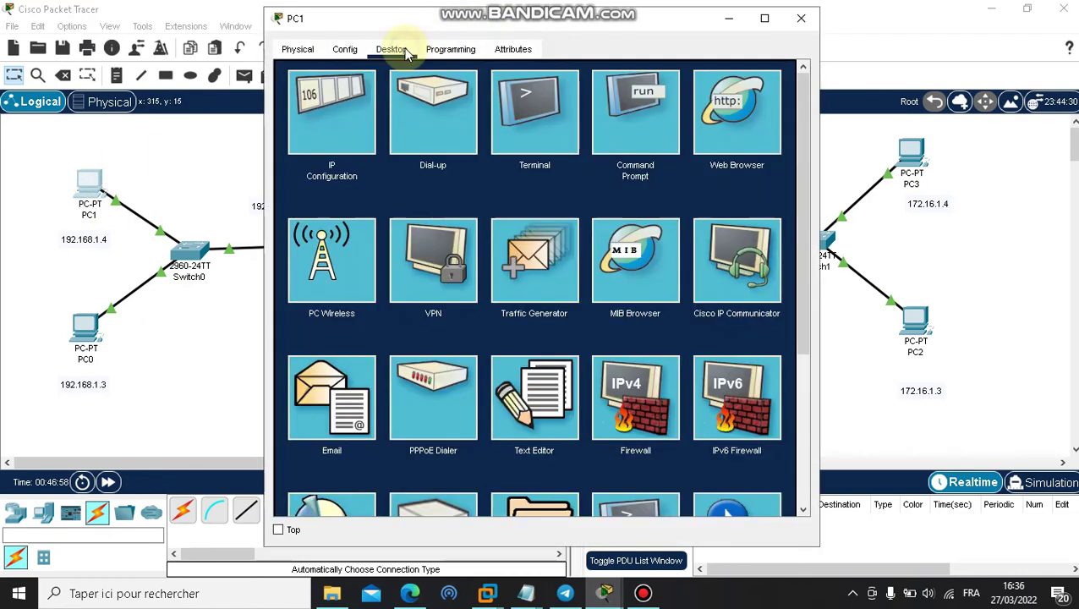
click(334, 127)
click(497, 160)
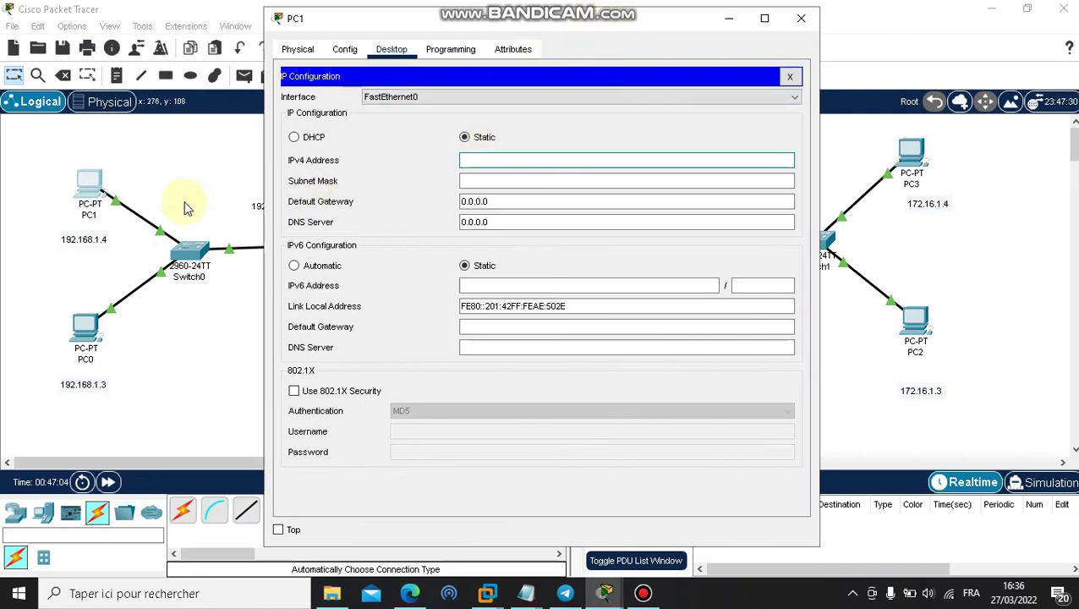
click(114, 248)
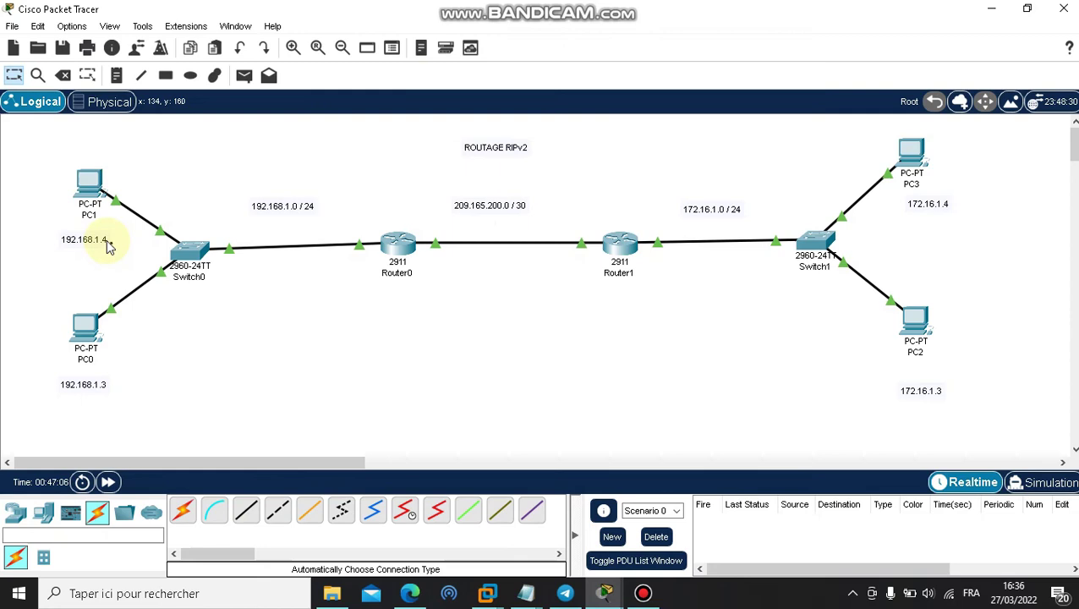
click(108, 240)
drag(108, 242, 44, 240)
key(ctrl+c)
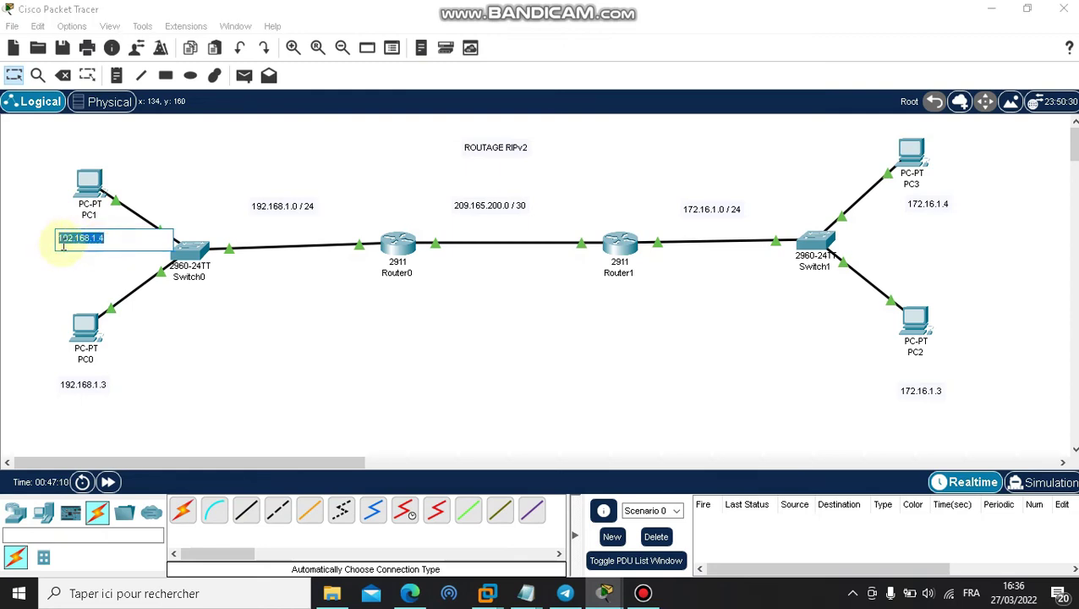
mouse_move(598, 588)
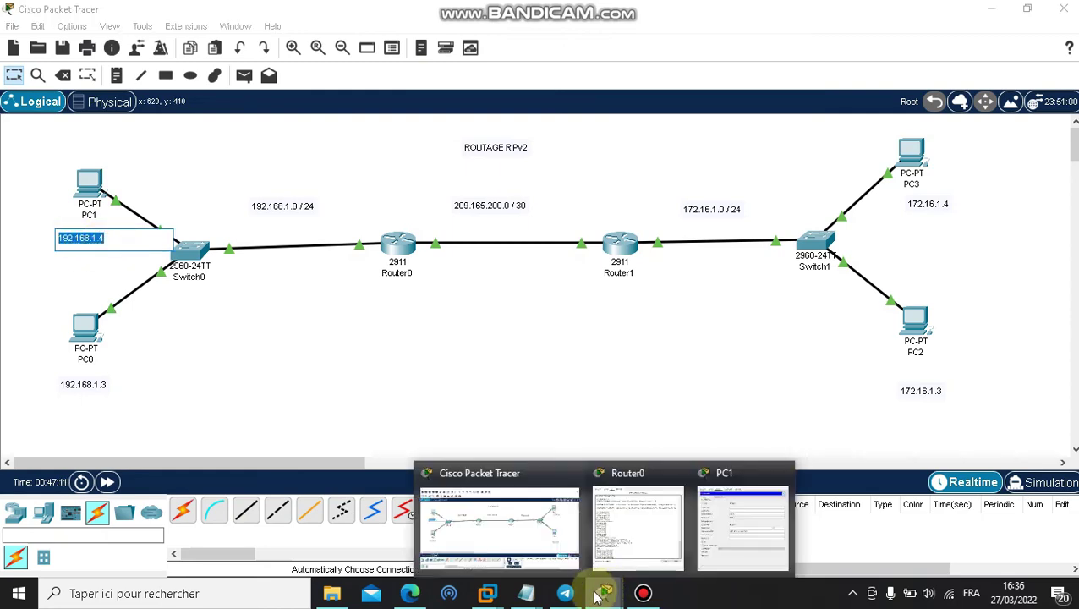
click(742, 533)
click(542, 161)
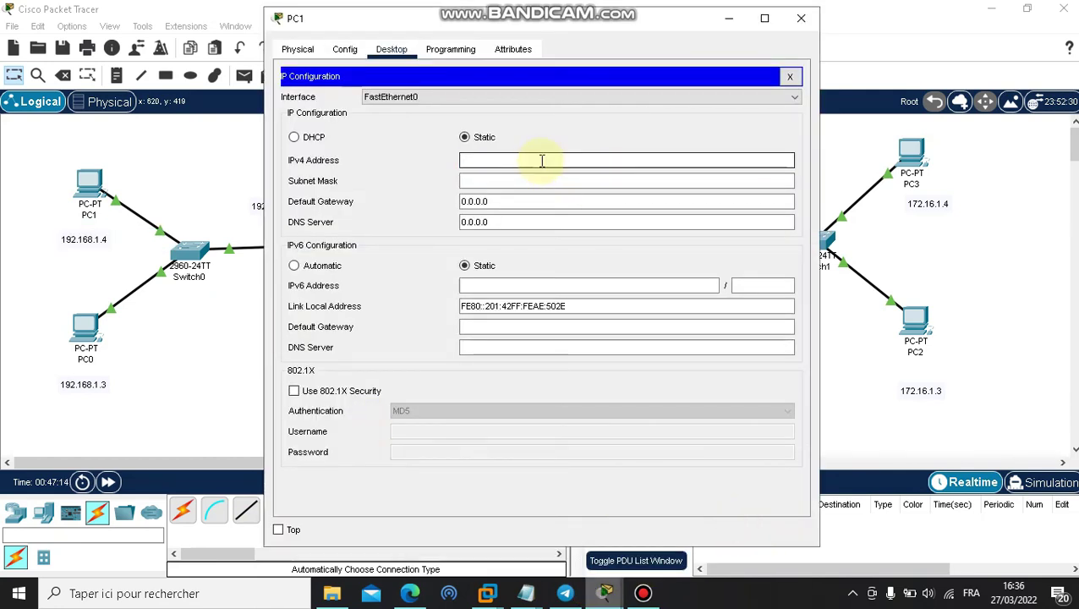
key(ctrl+v)
Set PC1's subnet mask to 255.255.255.0 and default gateway to 192.168.1.1, and close its window.
click(508, 182)
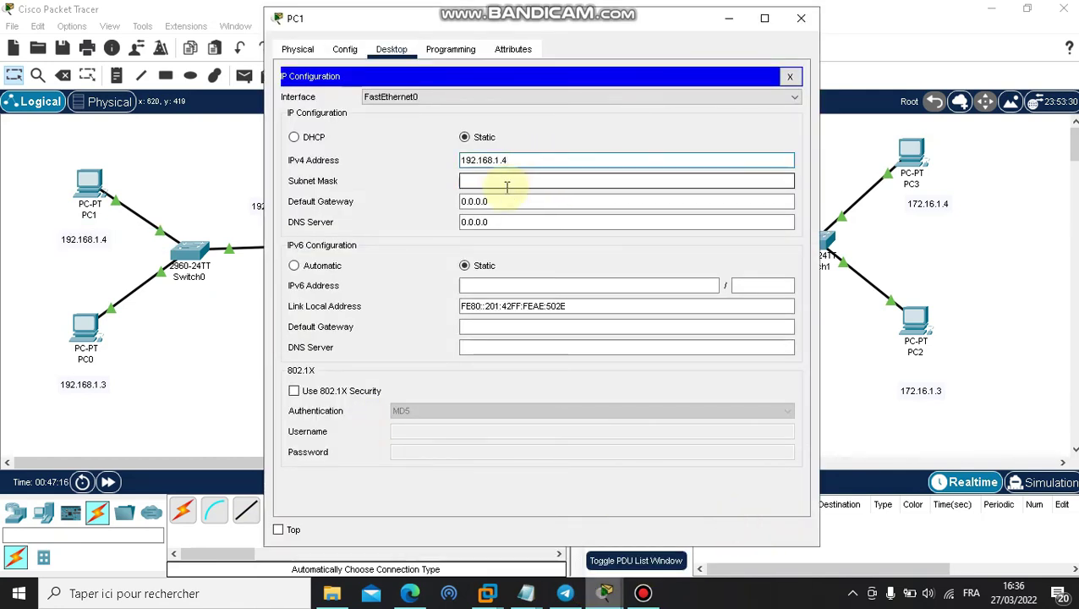
key(Tab)
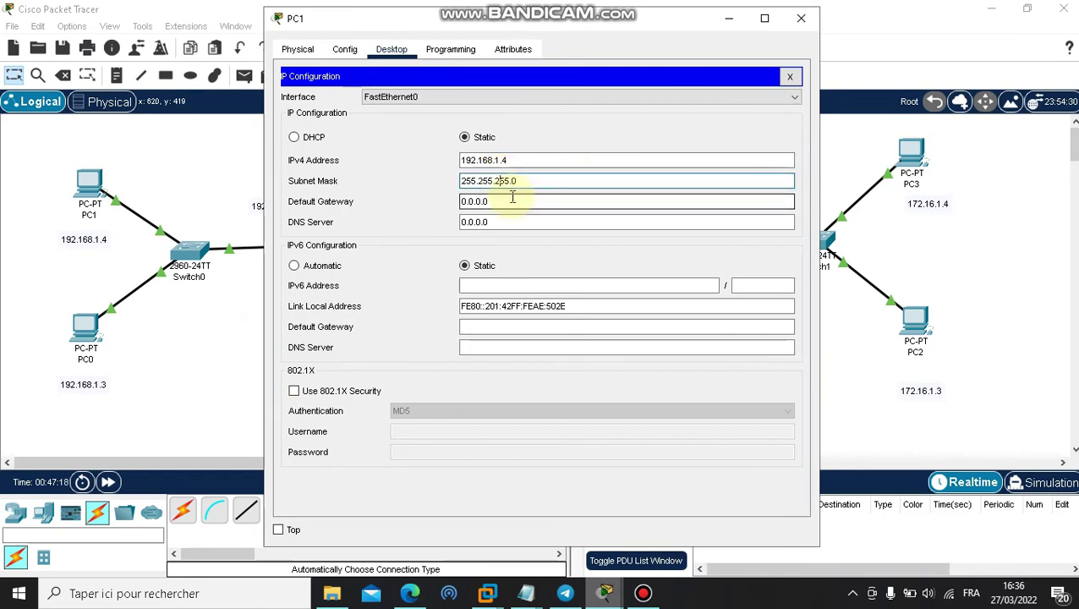
key(BackSpace)
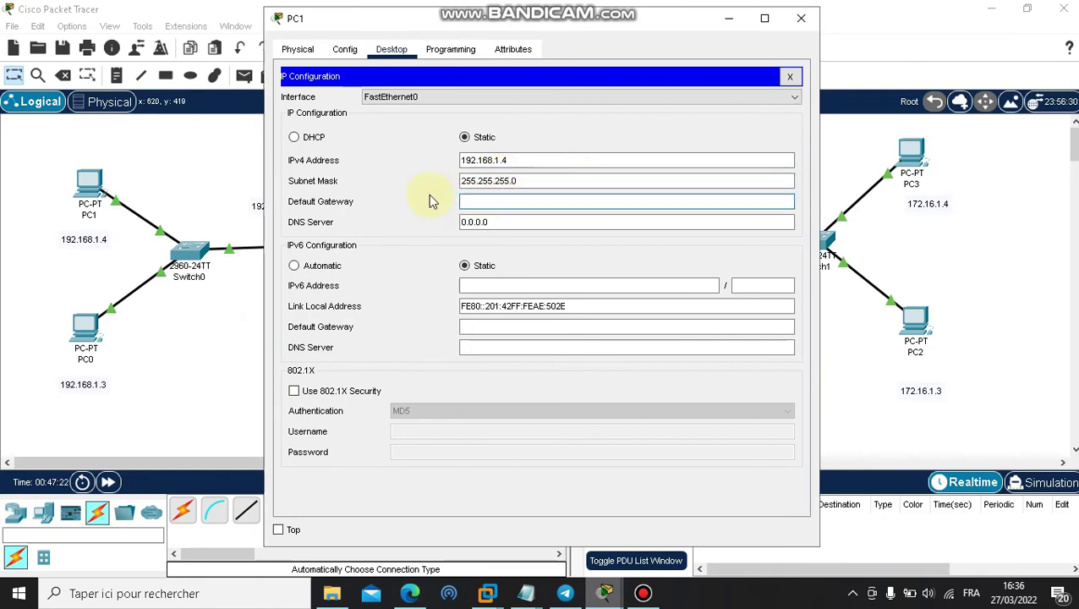
text(192.168.1.1)
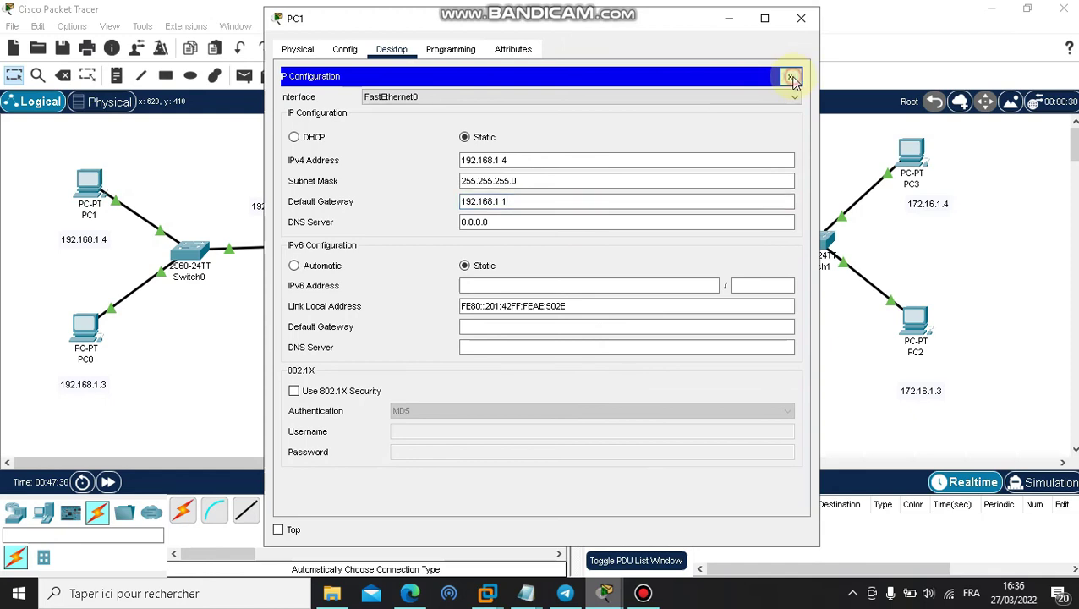
click(791, 78)
click(801, 18)
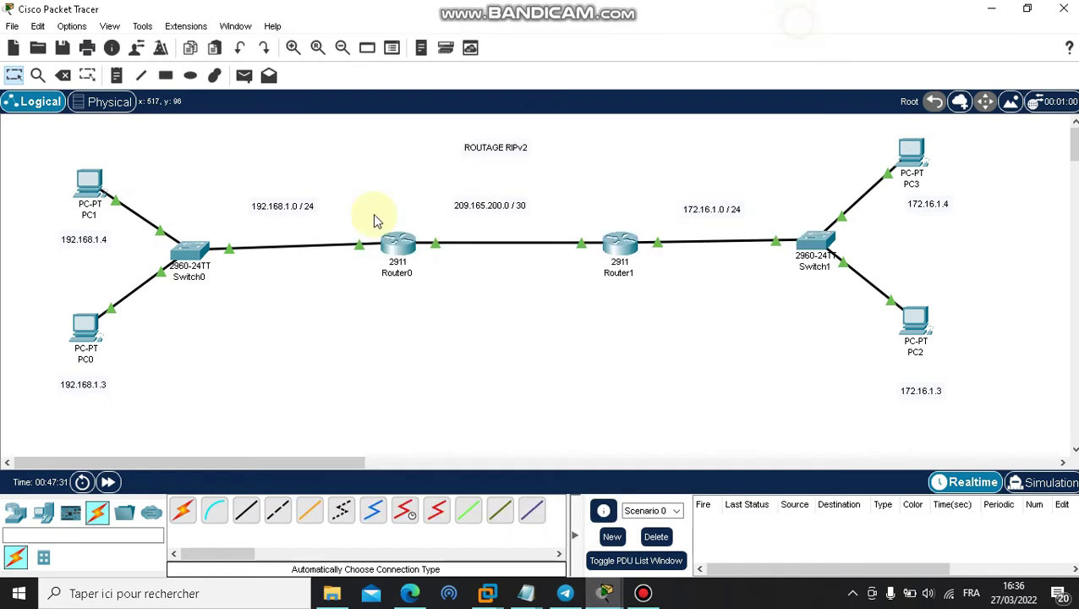
Open PC0's IP configuration and set its static IPv4 address to 192.168.1.3.
click(85, 325)
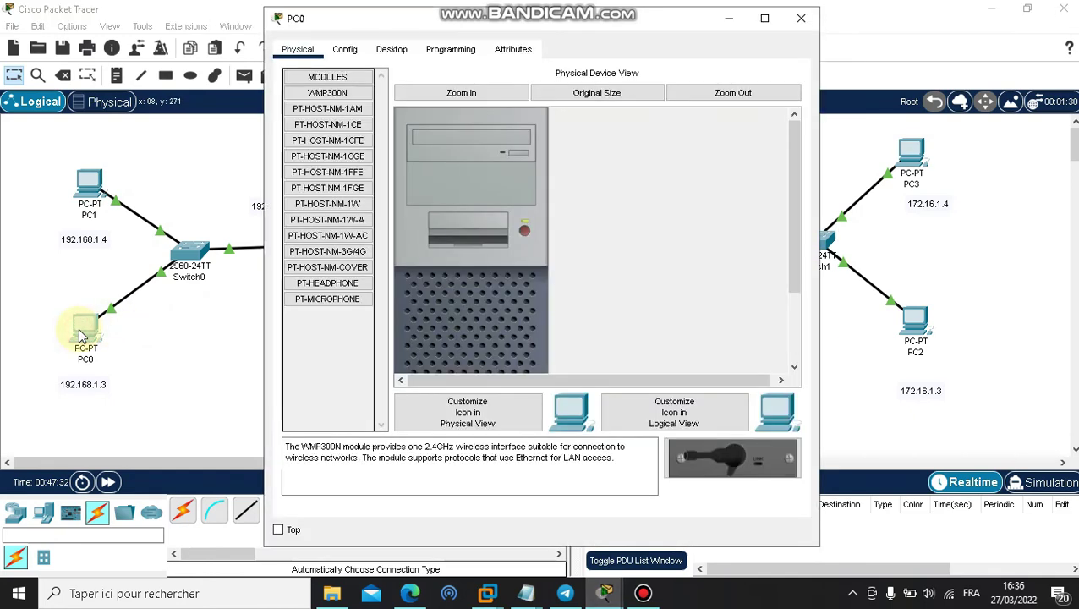
click(392, 49)
click(314, 118)
click(478, 159)
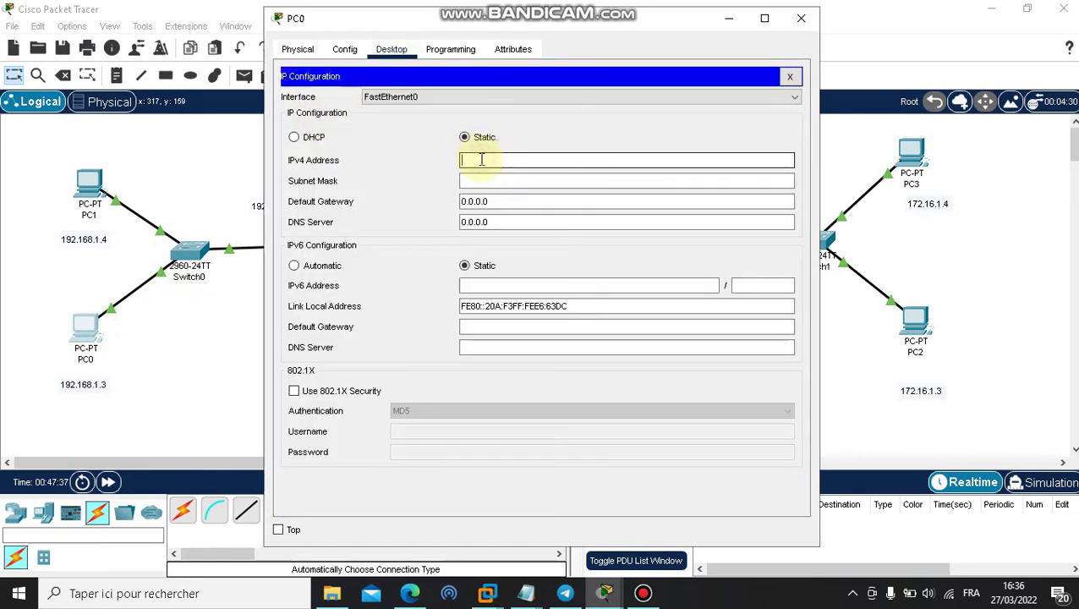
text(192.168.1.4)
key(BackSpace)
text(3)
Set PC0's subnet mask to 255.255.255.0 and default gateway to 192.168.1.1, and close its window.
click(509, 181)
drag(496, 201, 432, 204)
key(BackSpace)
text(192.168.1.1)
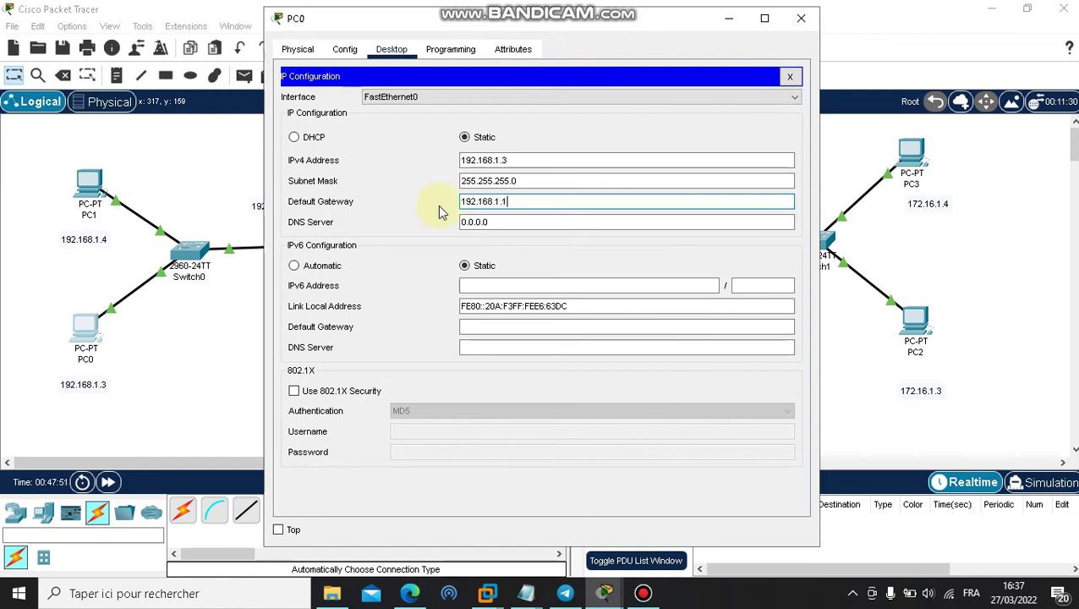
click(790, 77)
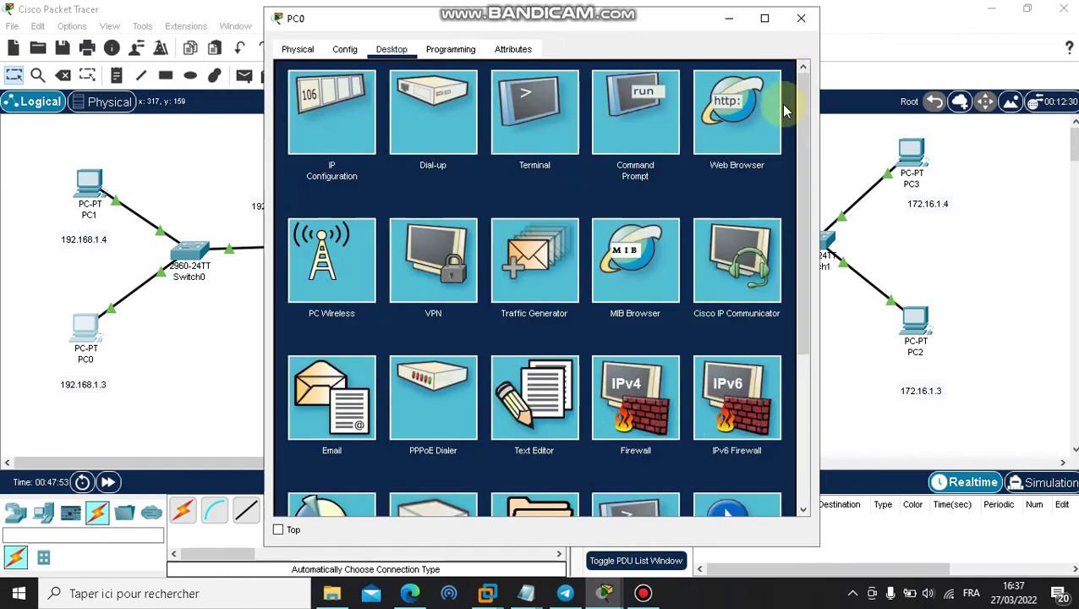
click(801, 18)
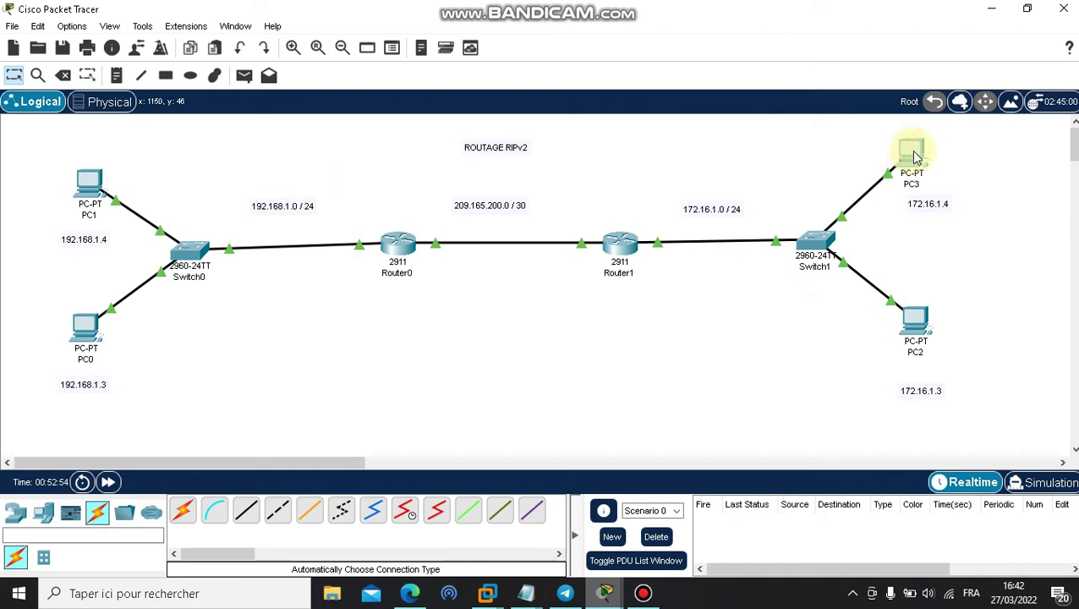
Review the IP configurations of PC3, PC2 and PC1, checking each address, subnet mask and default gateway.
click(913, 156)
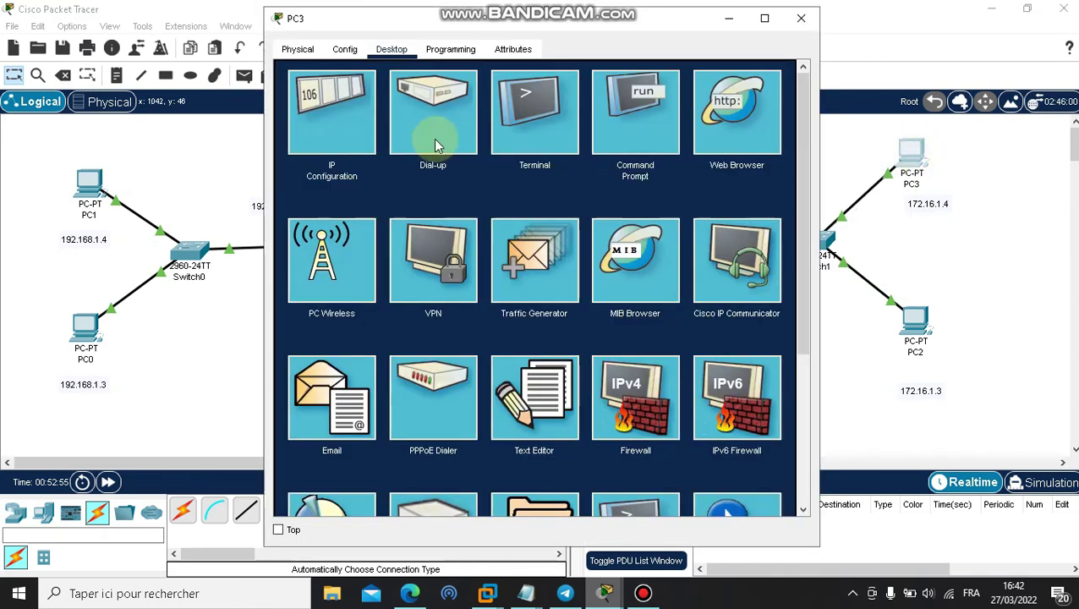
click(341, 125)
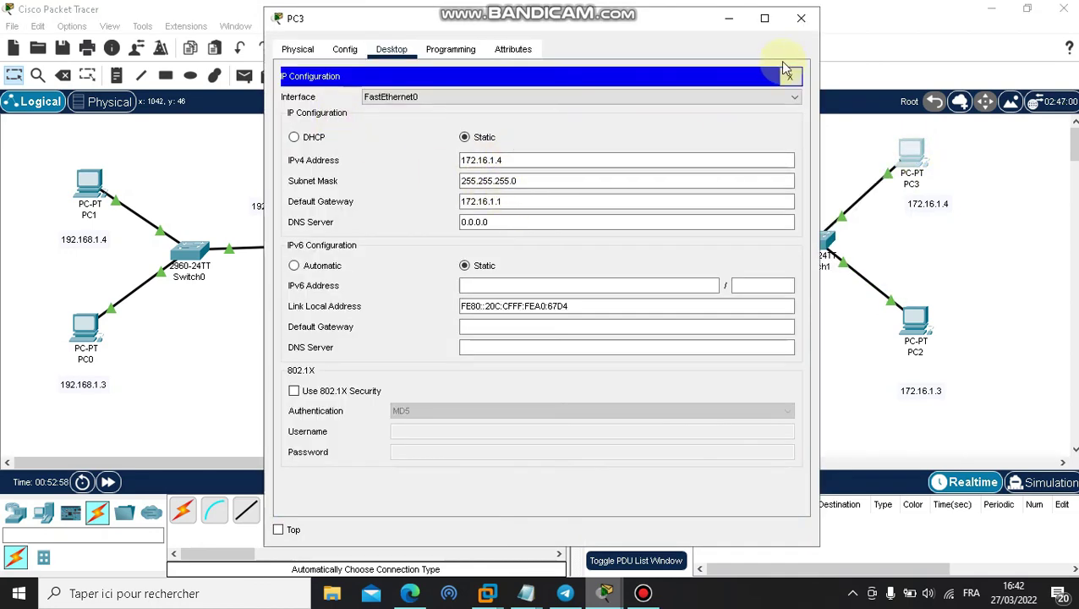
click(797, 76)
click(800, 18)
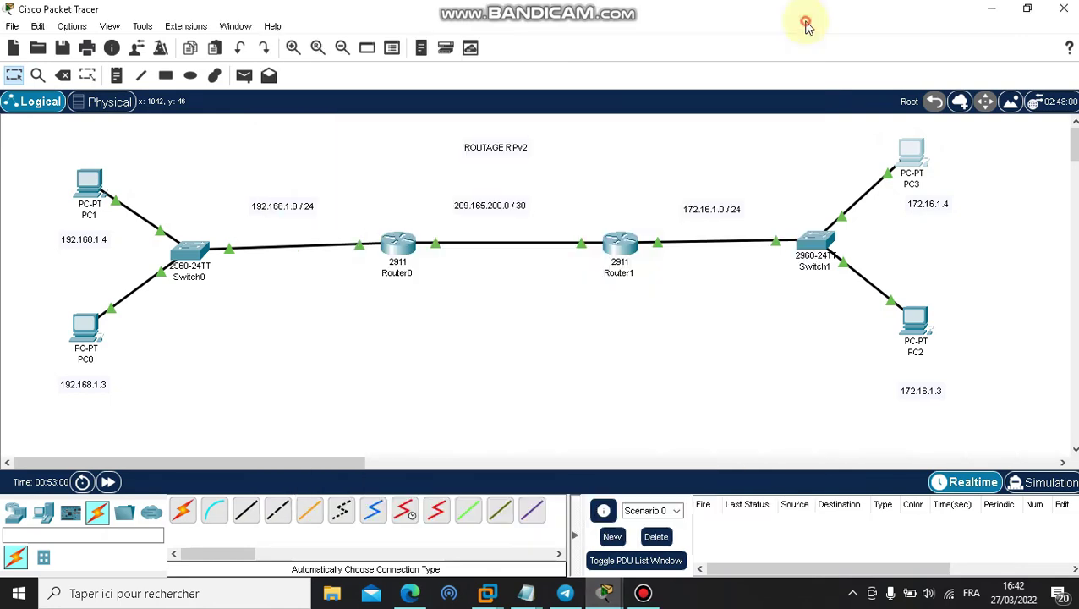
click(911, 321)
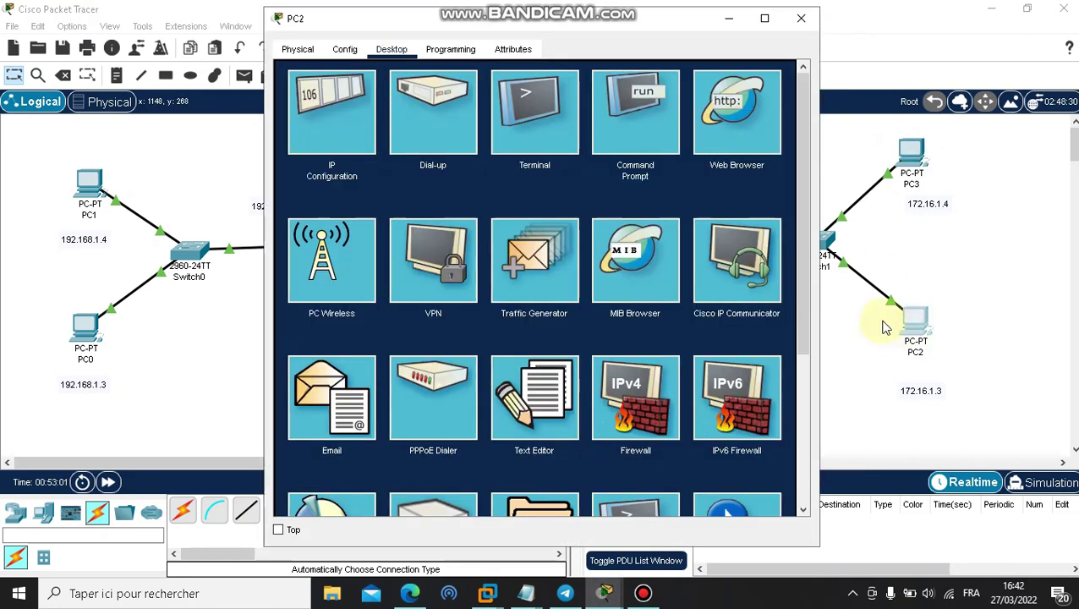
click(347, 151)
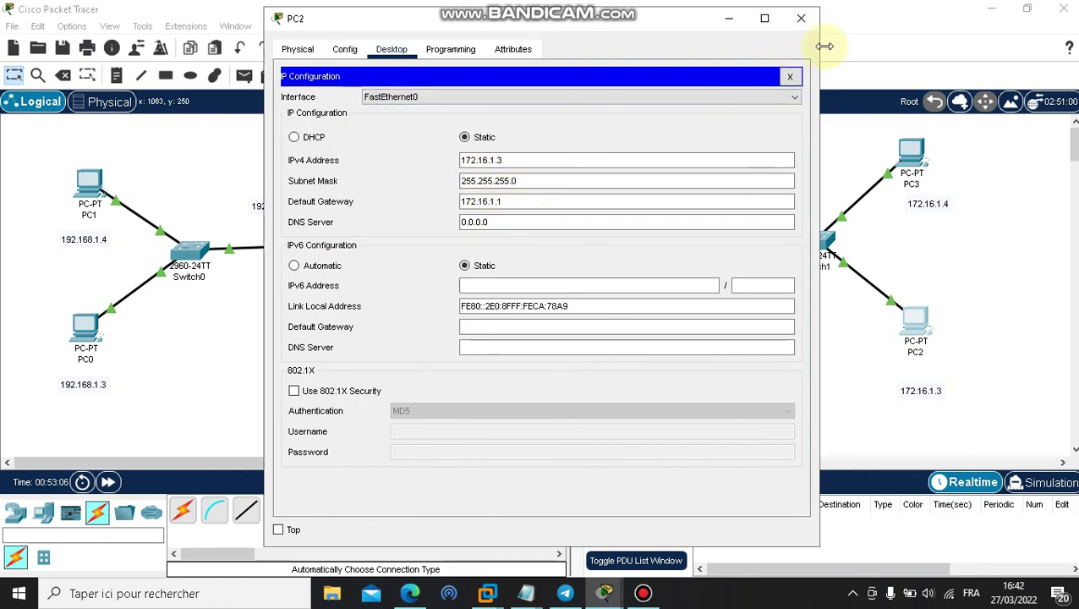
click(800, 19)
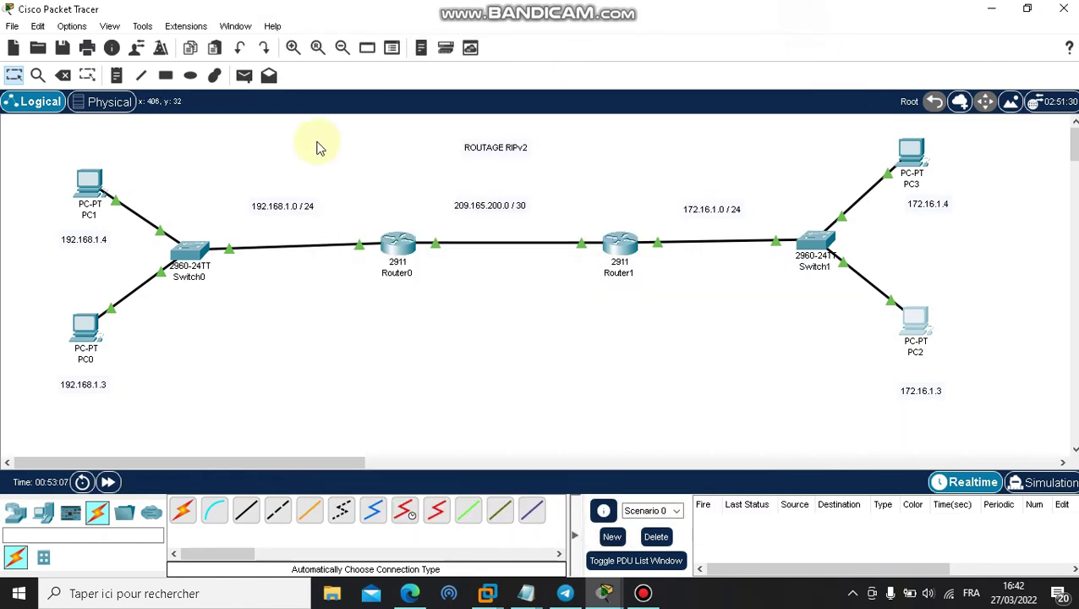
click(94, 191)
click(331, 105)
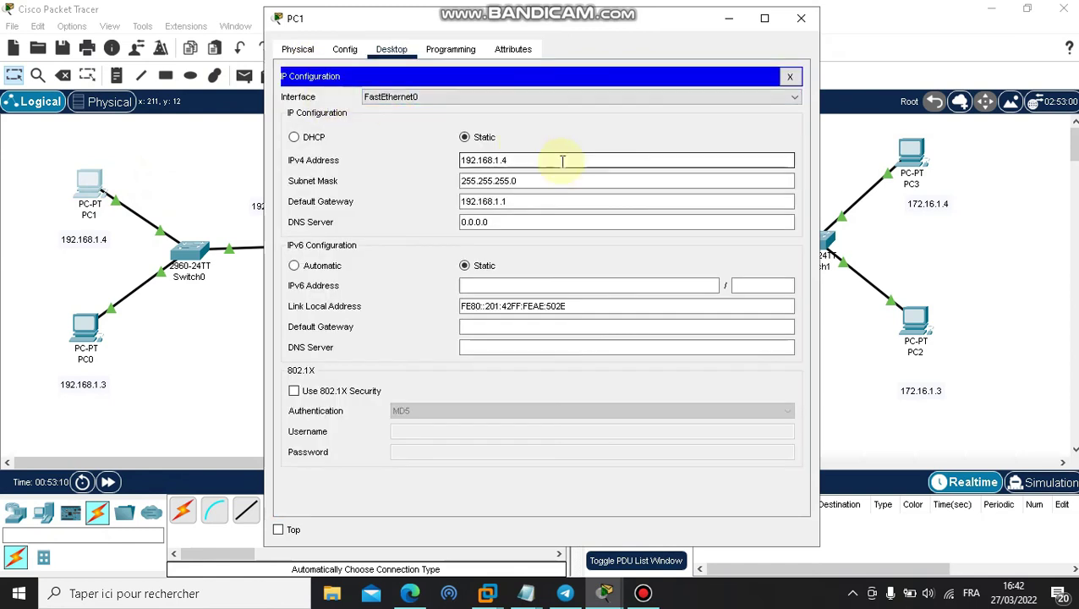
click(790, 77)
Ping 172.16.1.3 from PC1's command prompt to test connectivity to PC2, and minimize the PC1 window.
click(625, 101)
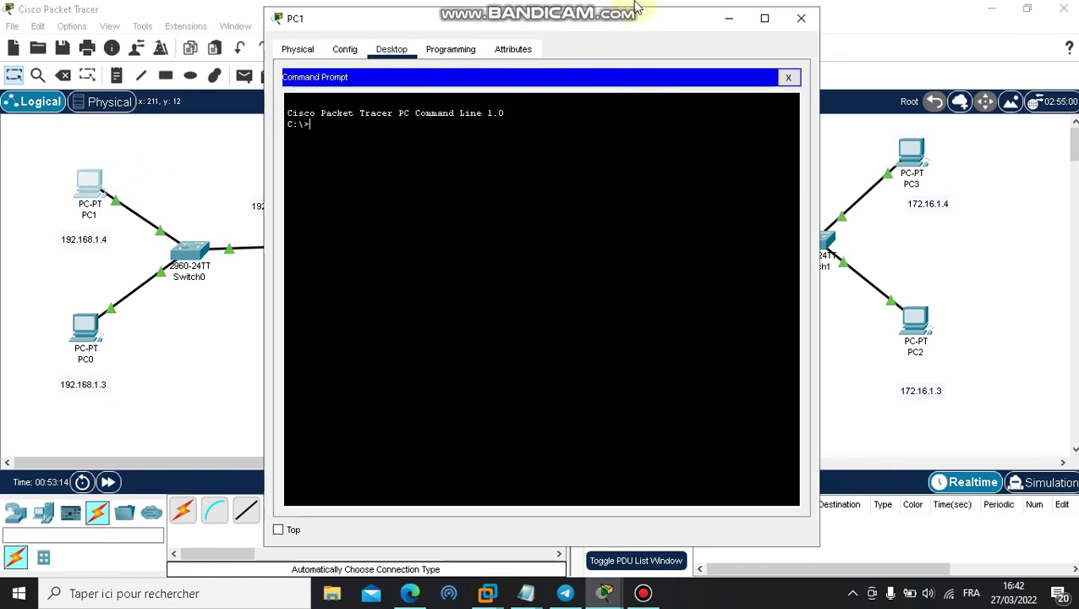
drag(631, 19, 549, 23)
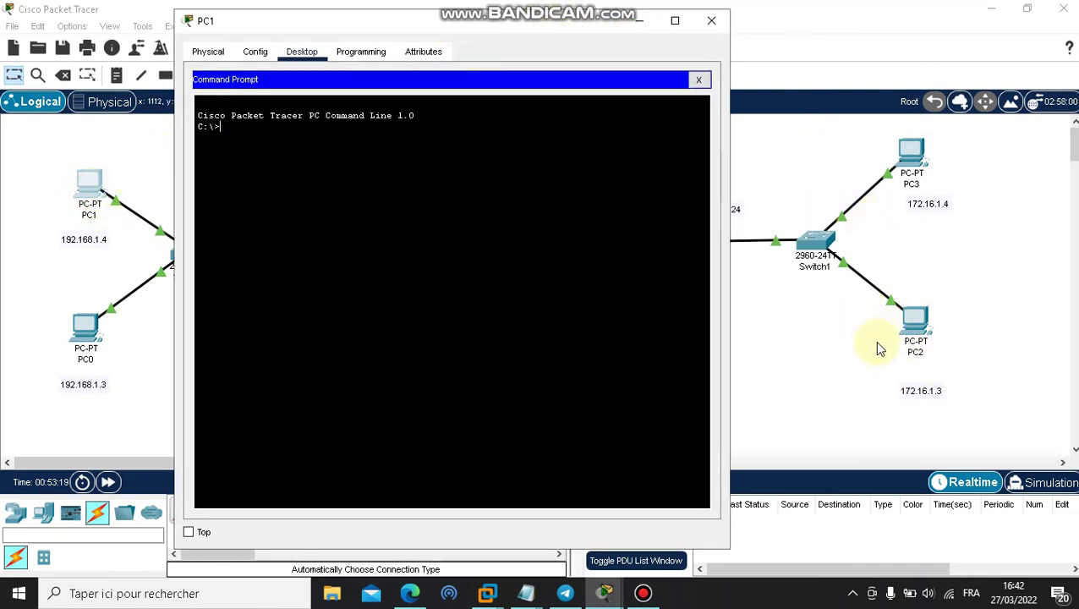
text(ng )
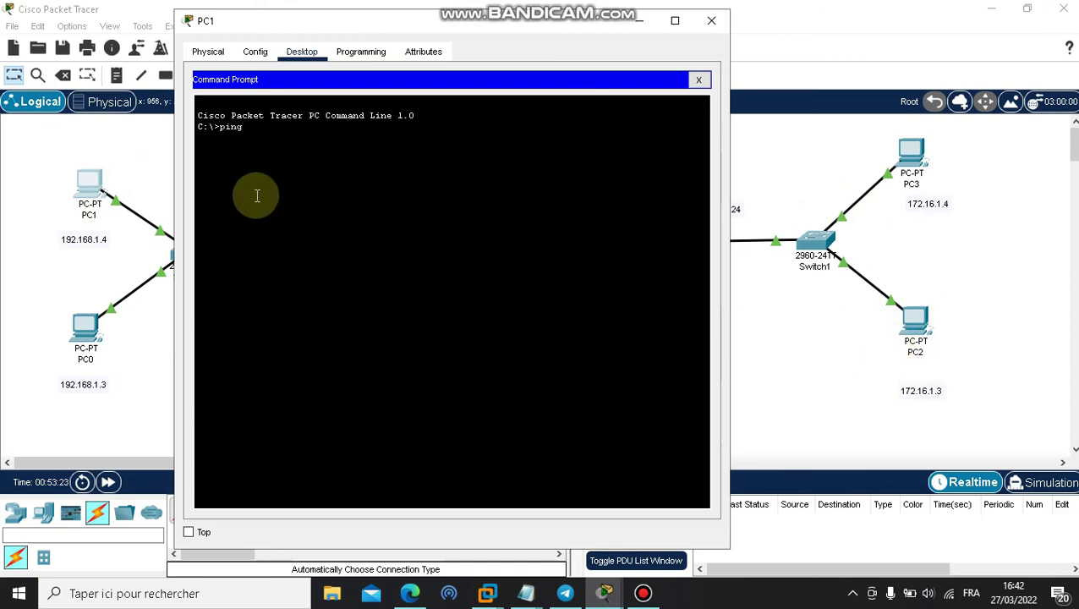
text(172.16.1.3)
key(Return)
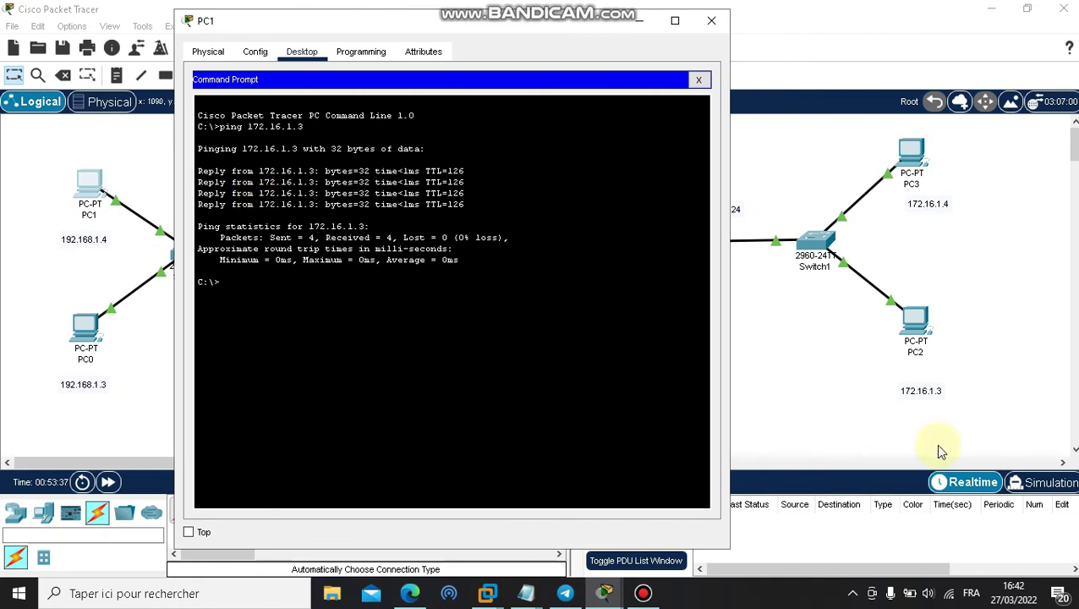
click(641, 25)
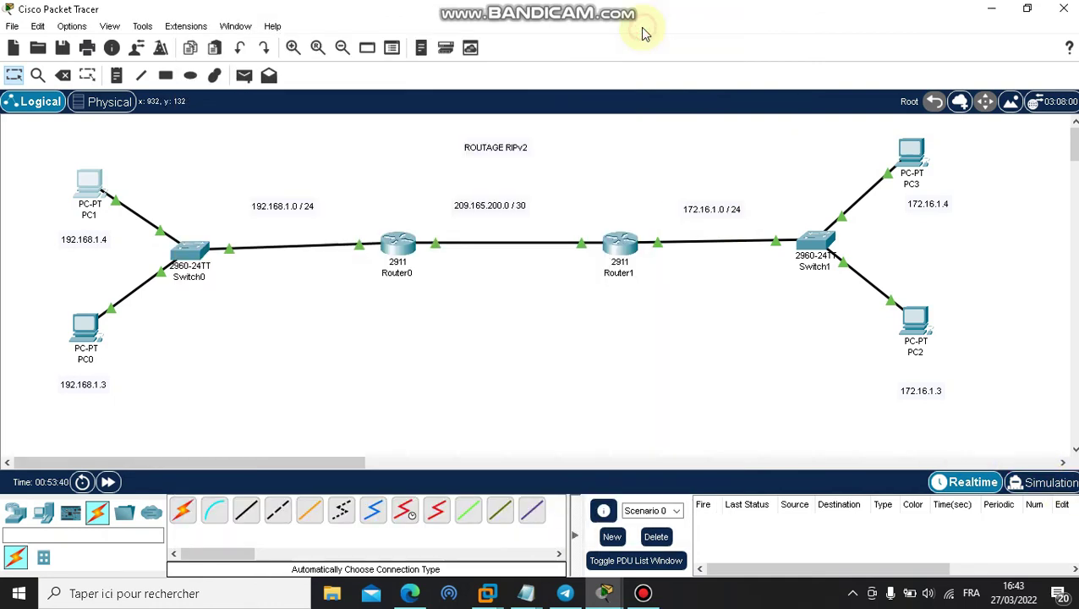
Switch to simulation mode and filter the event list so that only ICMP events are shown.
click(1039, 474)
click(985, 459)
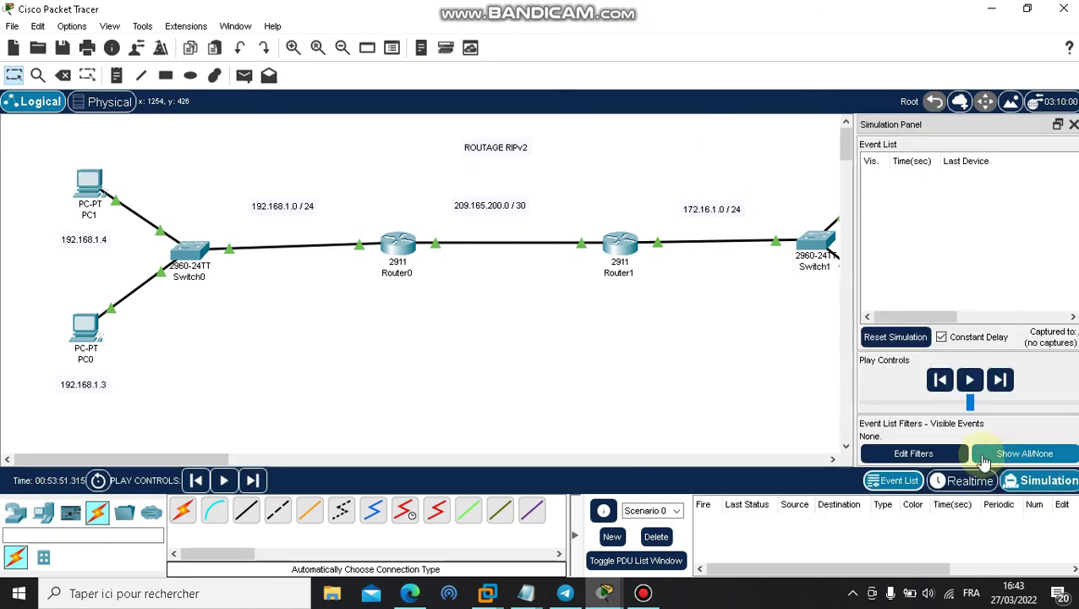
click(909, 452)
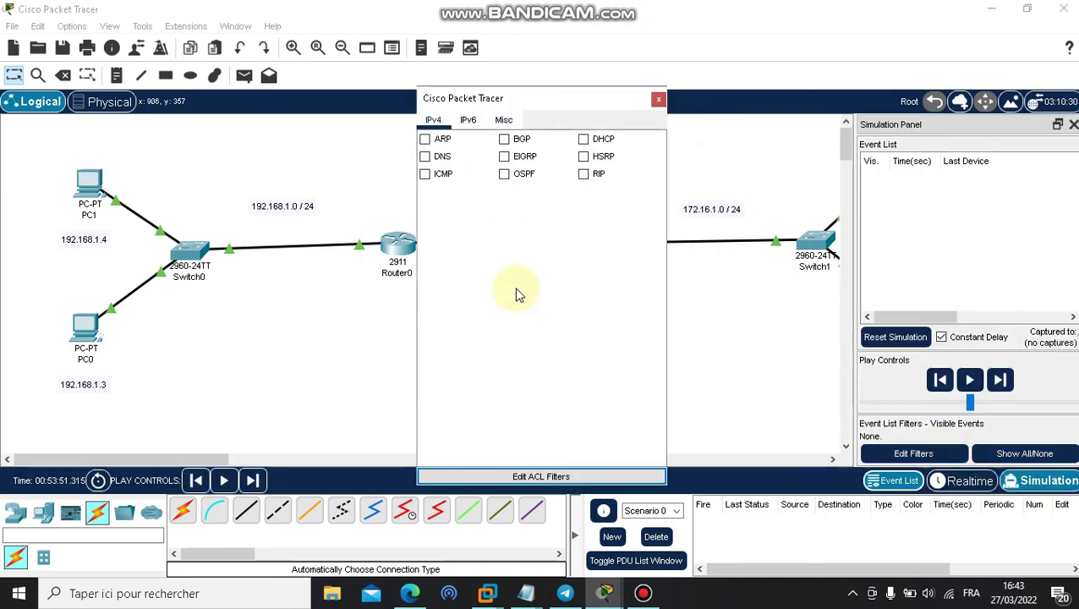
click(425, 174)
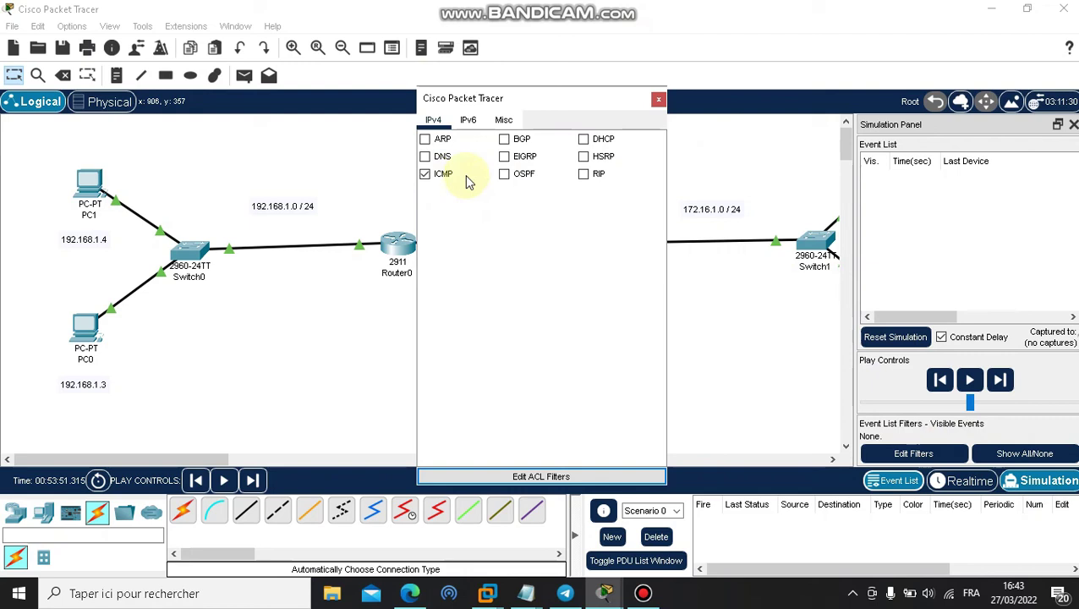
click(659, 101)
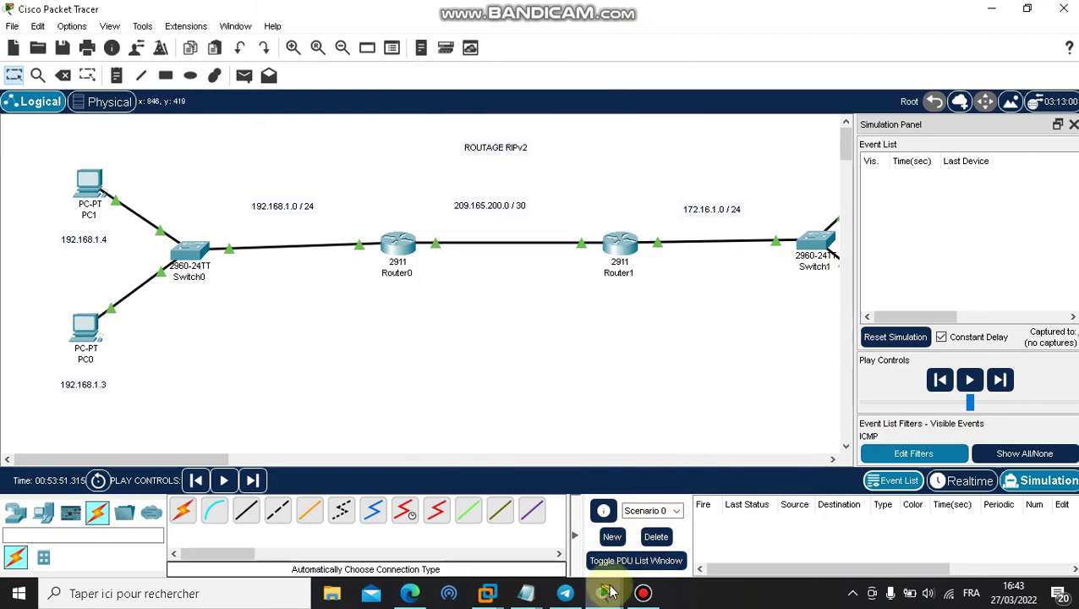
Ping 172.16.1.3 again from PC1's command prompt, minimize the PC1 window and start automatic playback of the simulation.
mouse_move(607, 595)
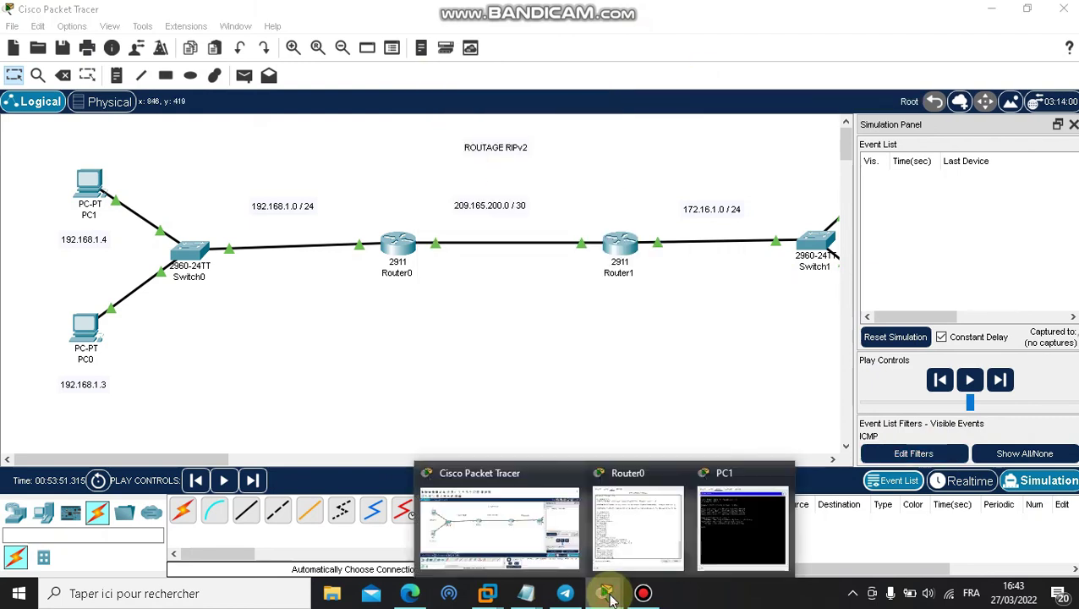
click(747, 523)
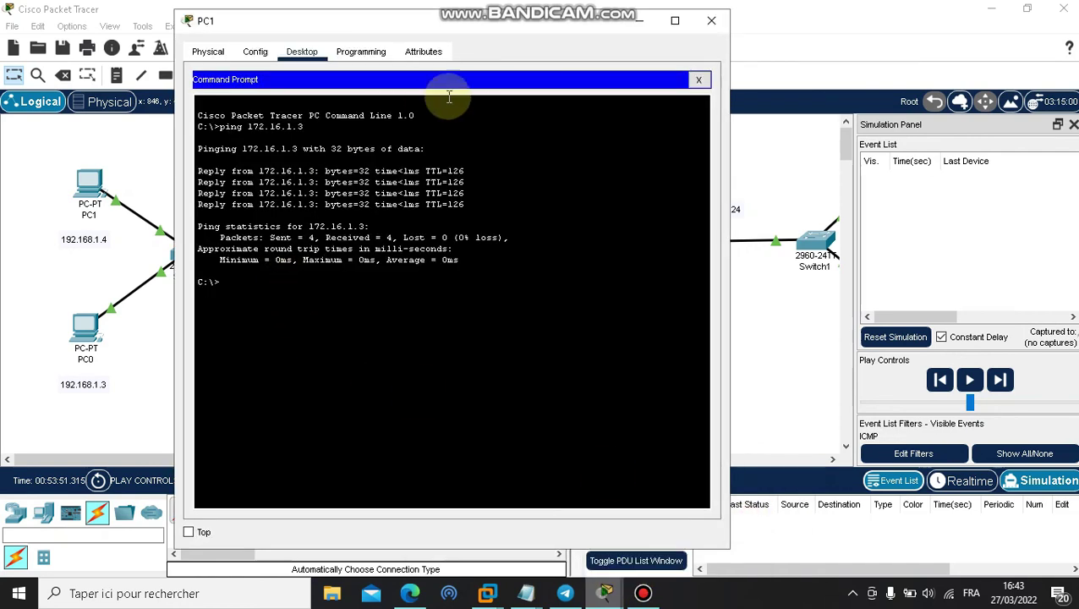
click(256, 288)
key(Up)
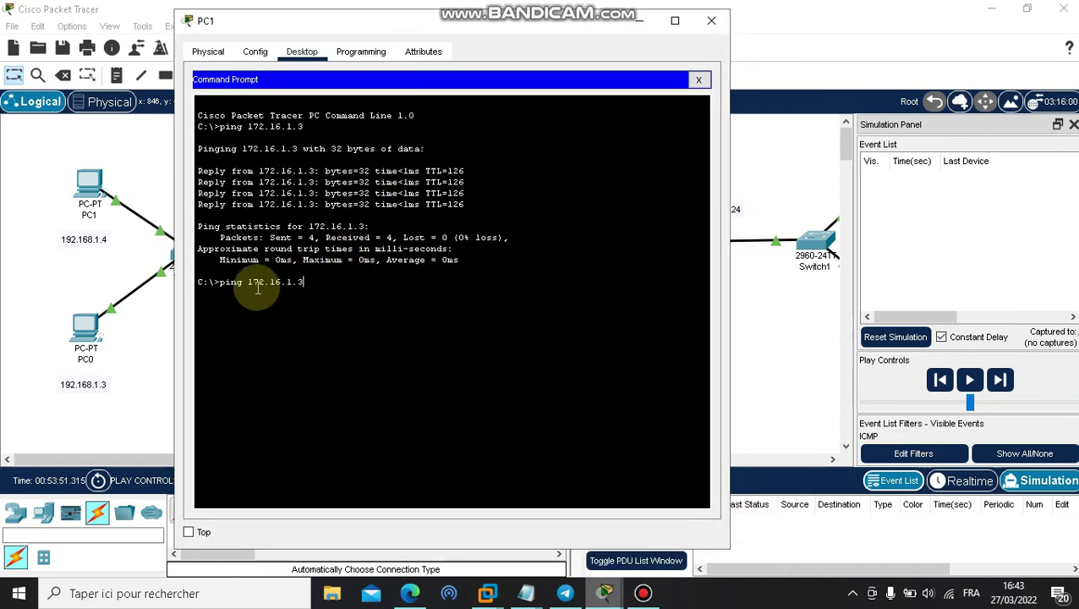
key(Return)
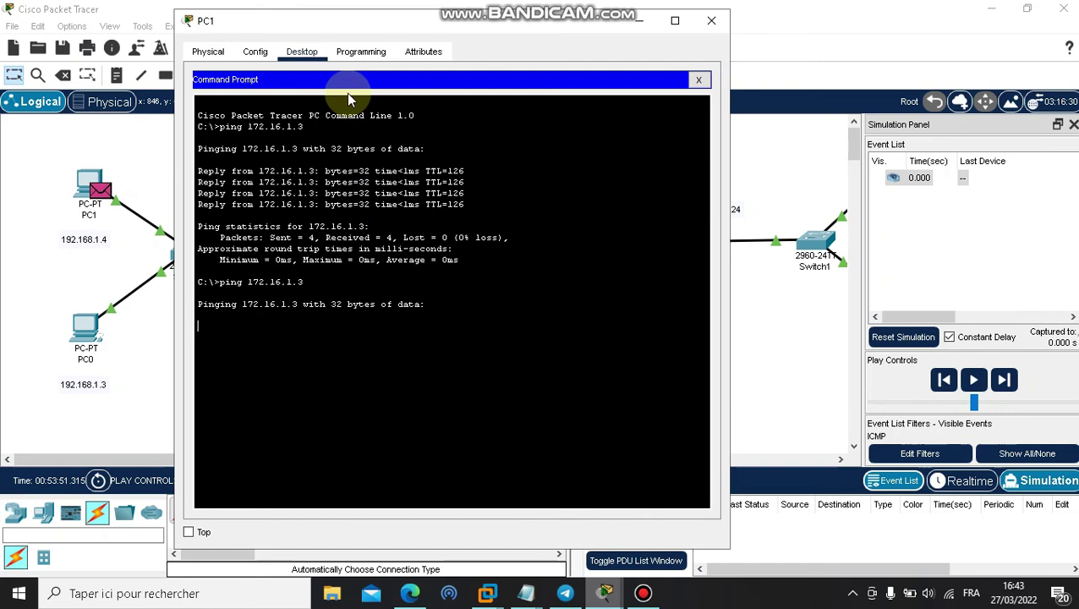
click(639, 21)
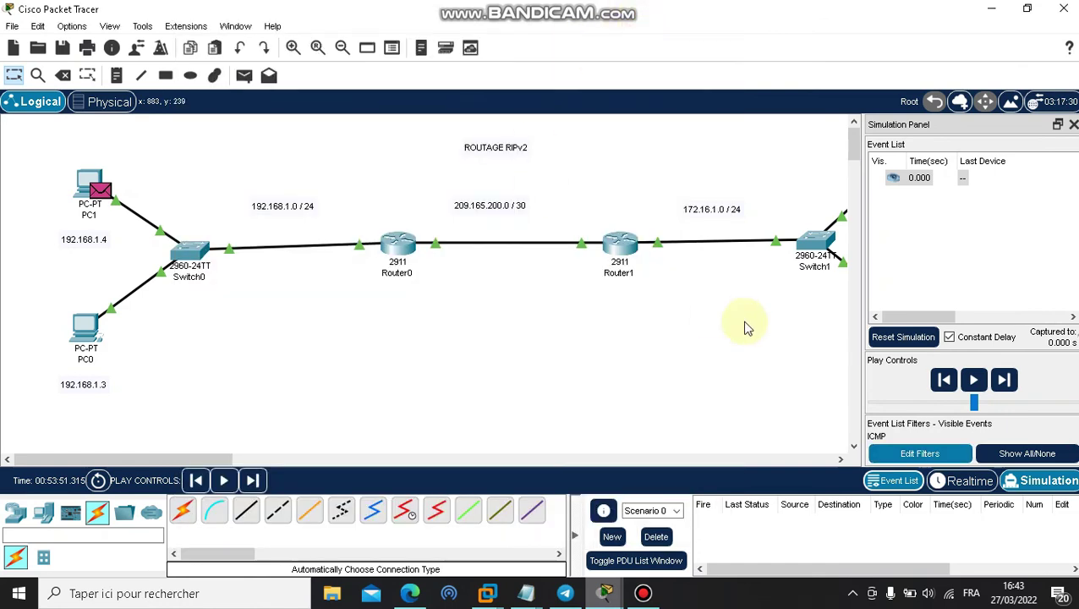
click(975, 380)
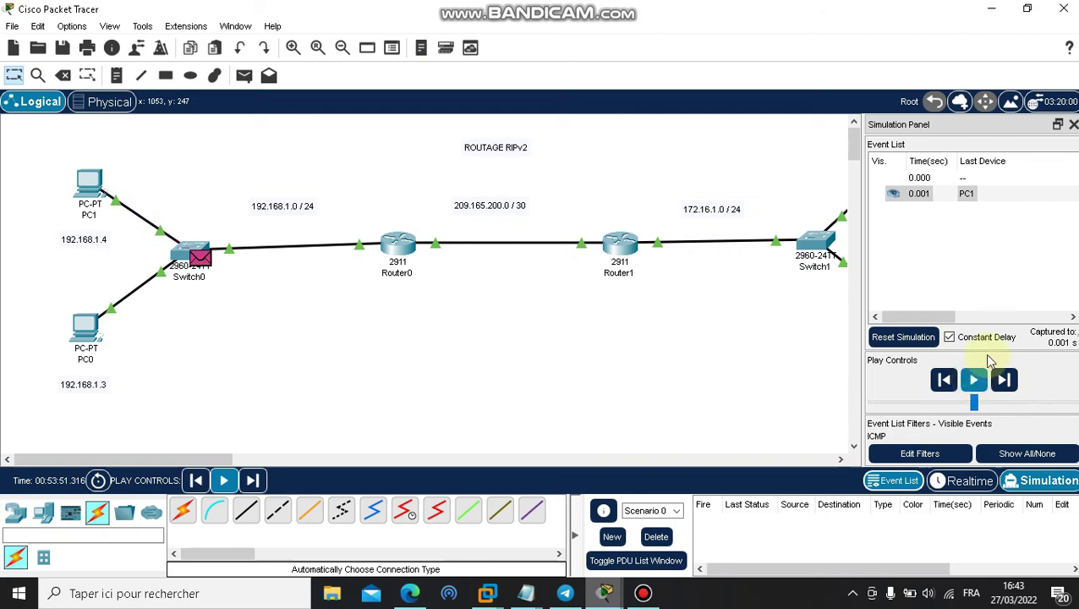
Follow the ICMP packet across the topology from PC1 to PC2, and its reply on the way back towards PC1.
scroll(783, 339, right, 3)
scroll(783, 341, left, 1)
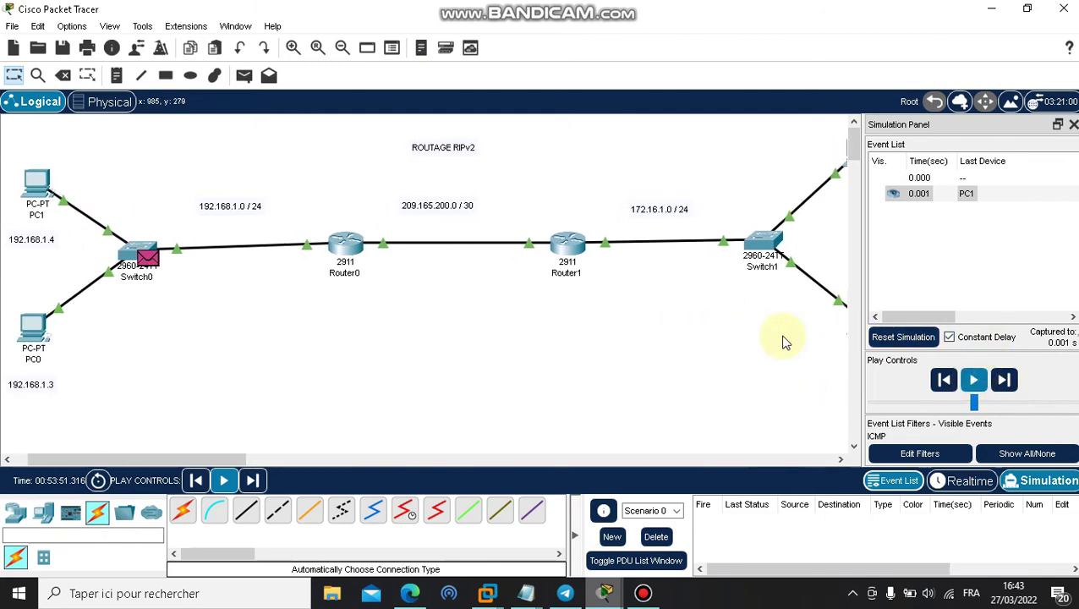
scroll(783, 341, right, 1)
scroll(783, 341, right, 4)
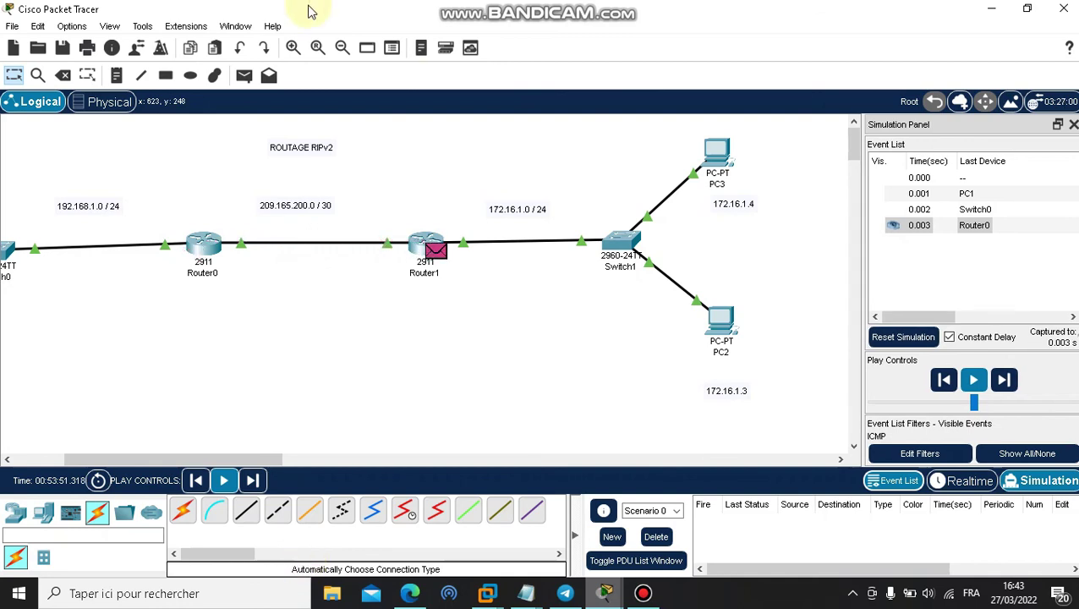
scroll(474, 306, right, 5)
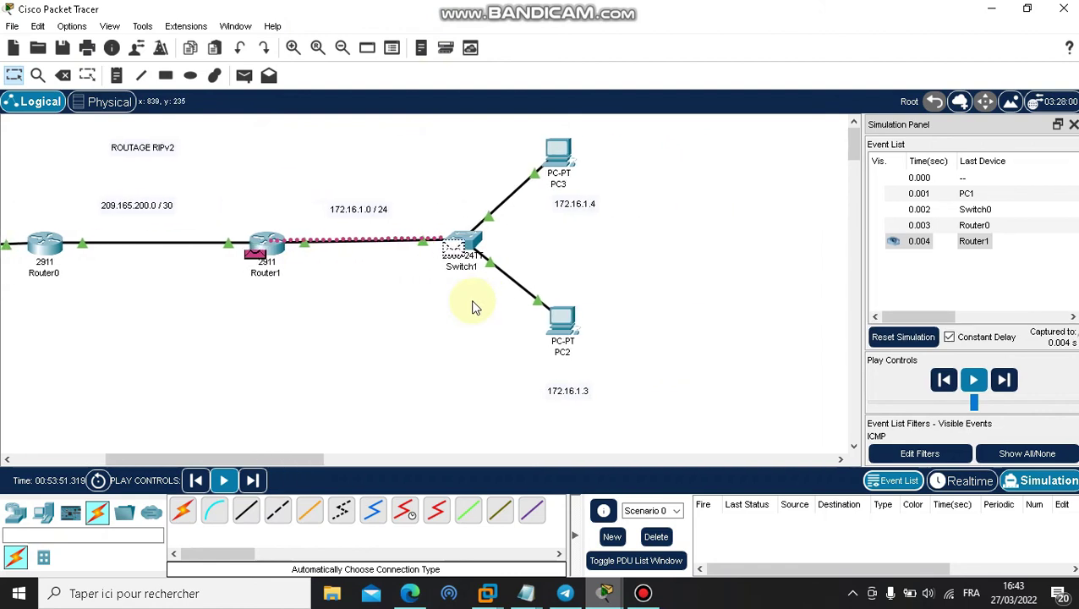
scroll(474, 306, left, 7)
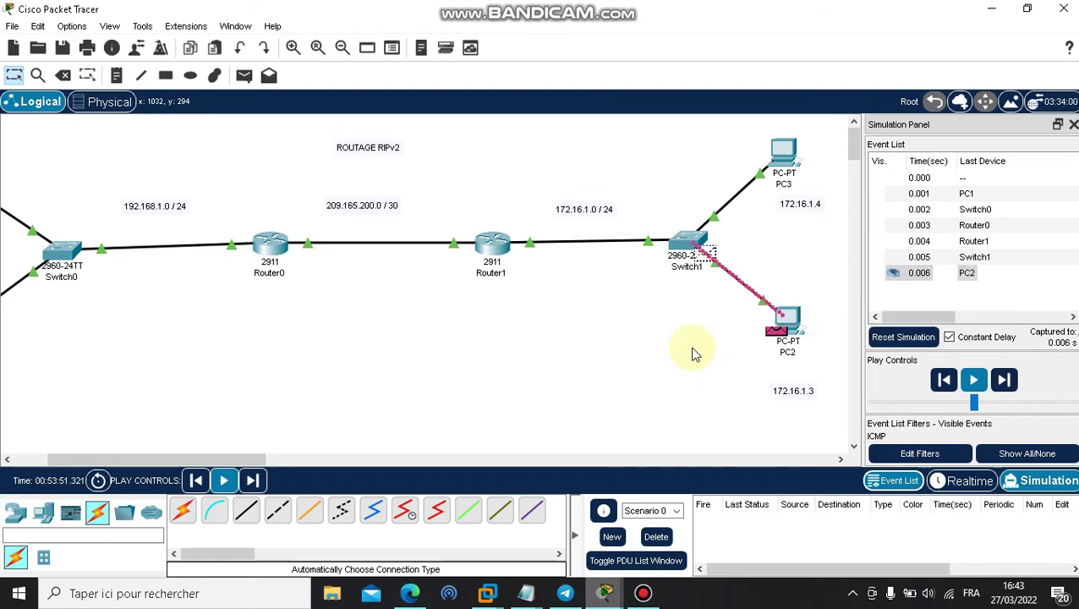
scroll(691, 354, left, 5)
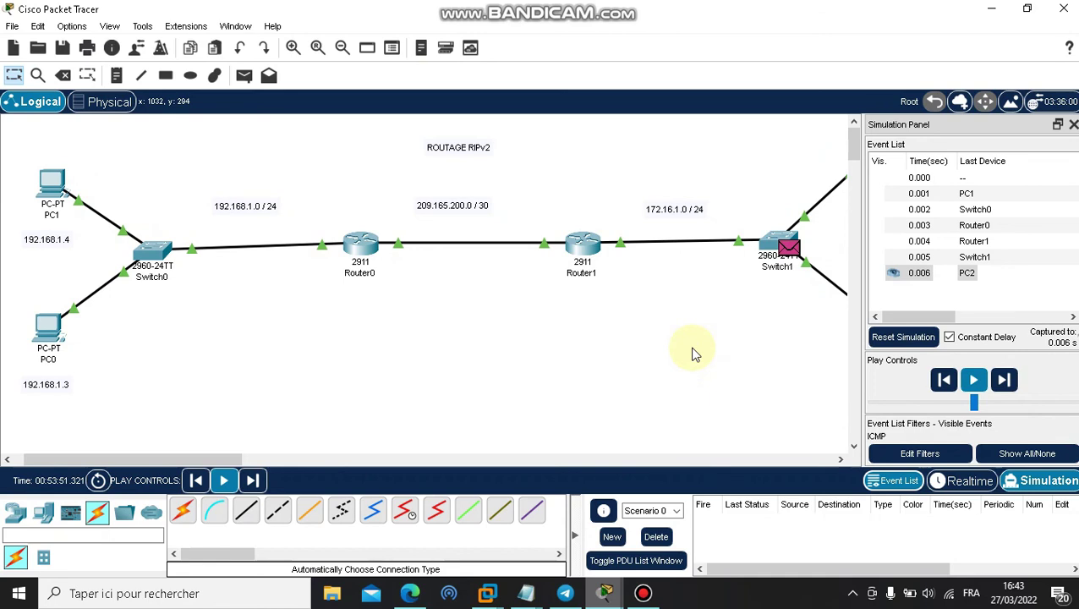
scroll(671, 367, left, 2)
scroll(668, 368, up, 3)
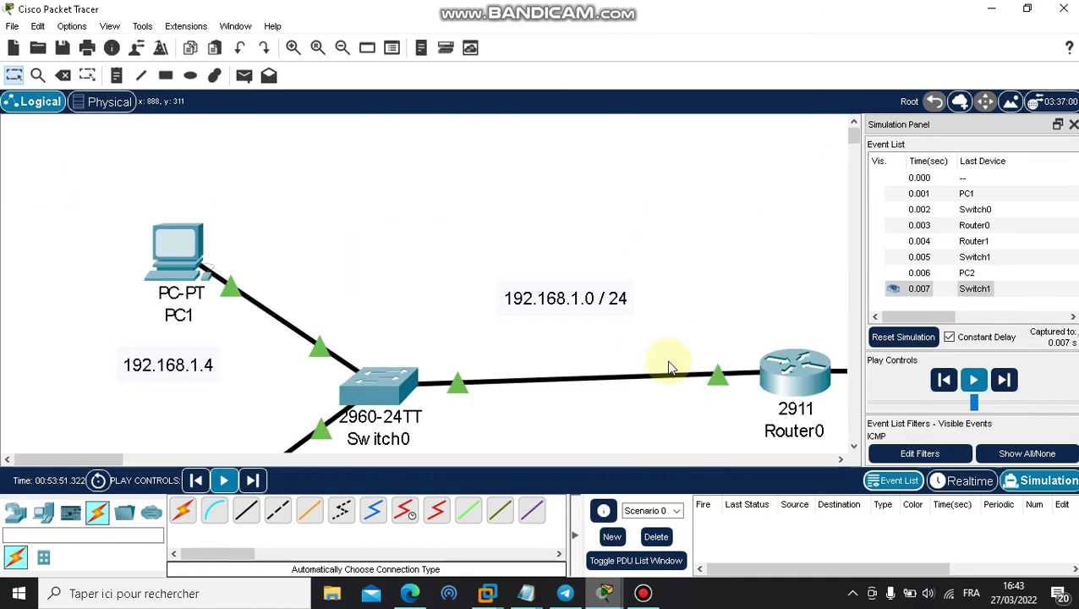
click(341, 47)
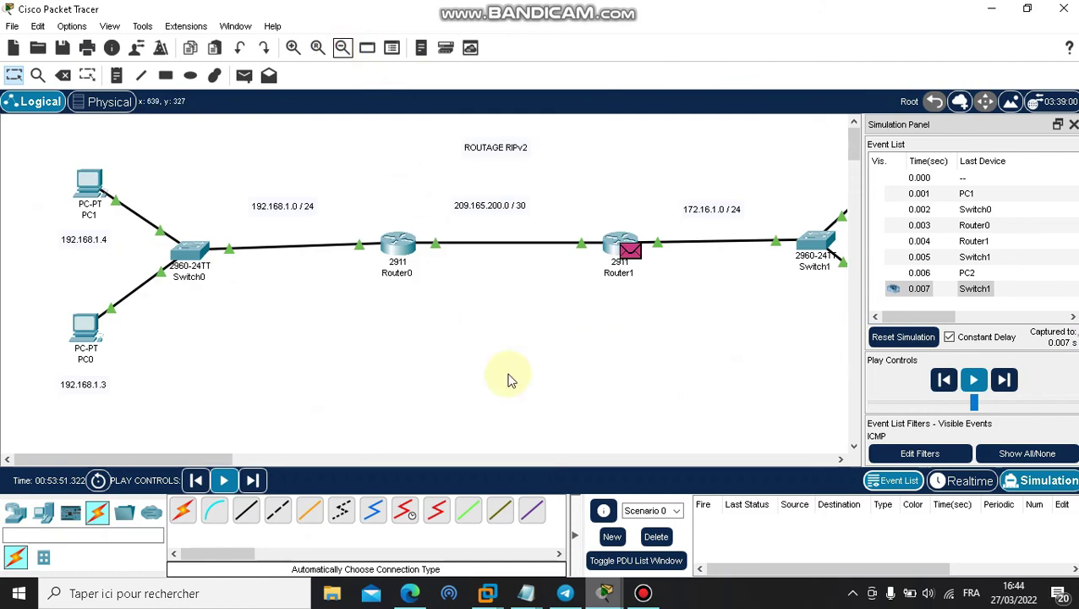